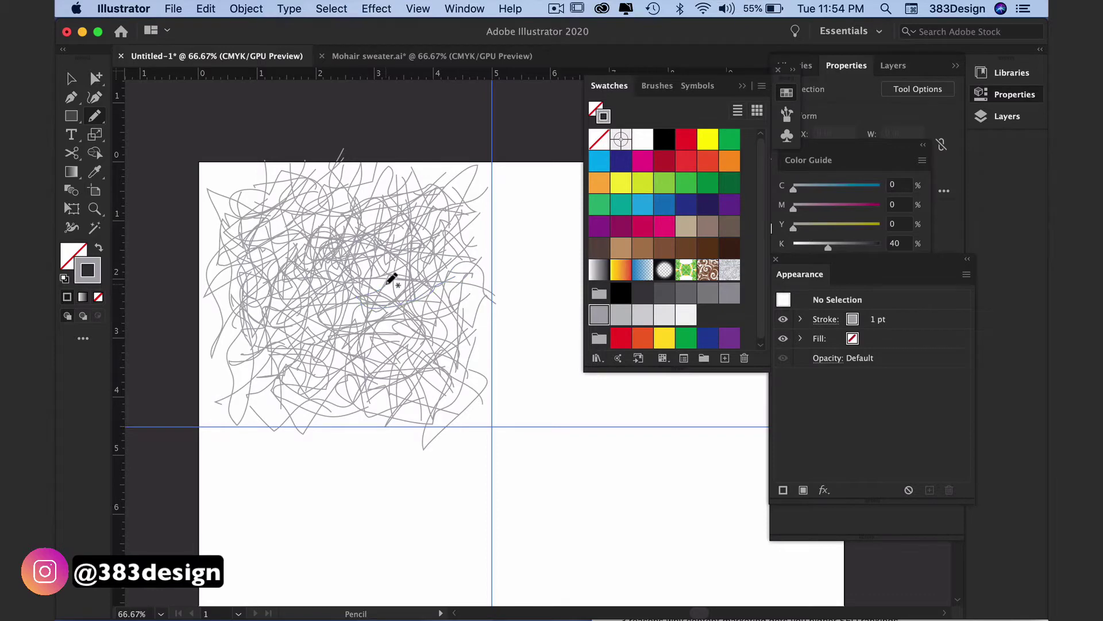
Make a new pattern from all the grey scribble lines on the artboard
{"action": "mouse_move", "coordinate": [209, 161]}
{"action": "left_mouse_down"}
{"action": "mouse_move", "coordinate": [480, 468]}
{"action": "mouse_move", "coordinate": [516, 481]}
{"action": "left_mouse_up"}
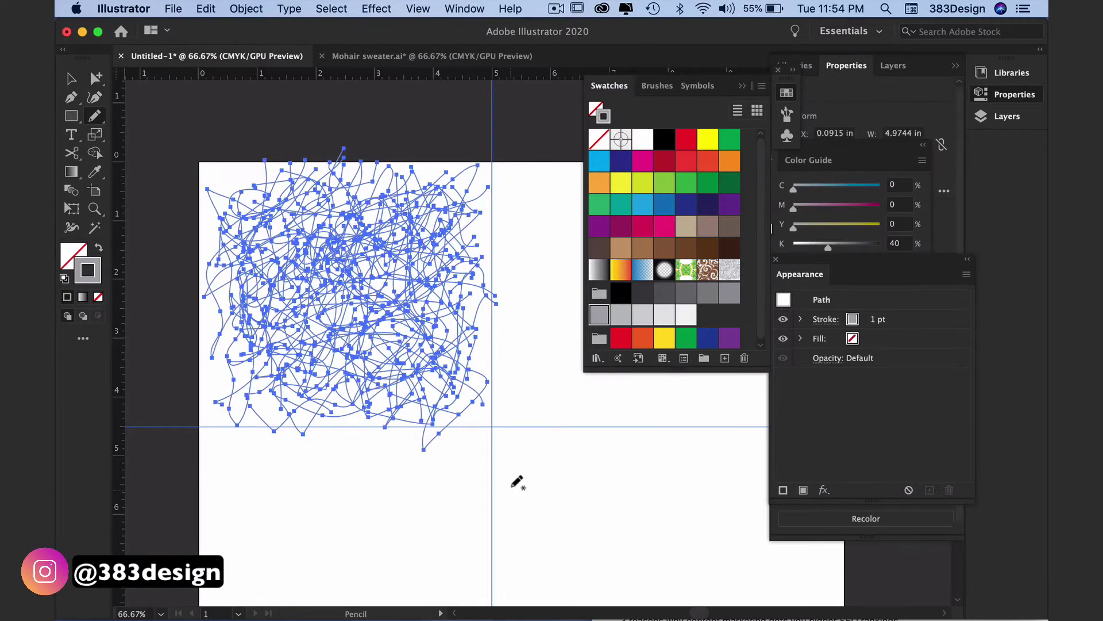
{"action": "left_click", "coordinate": [460, 10]}
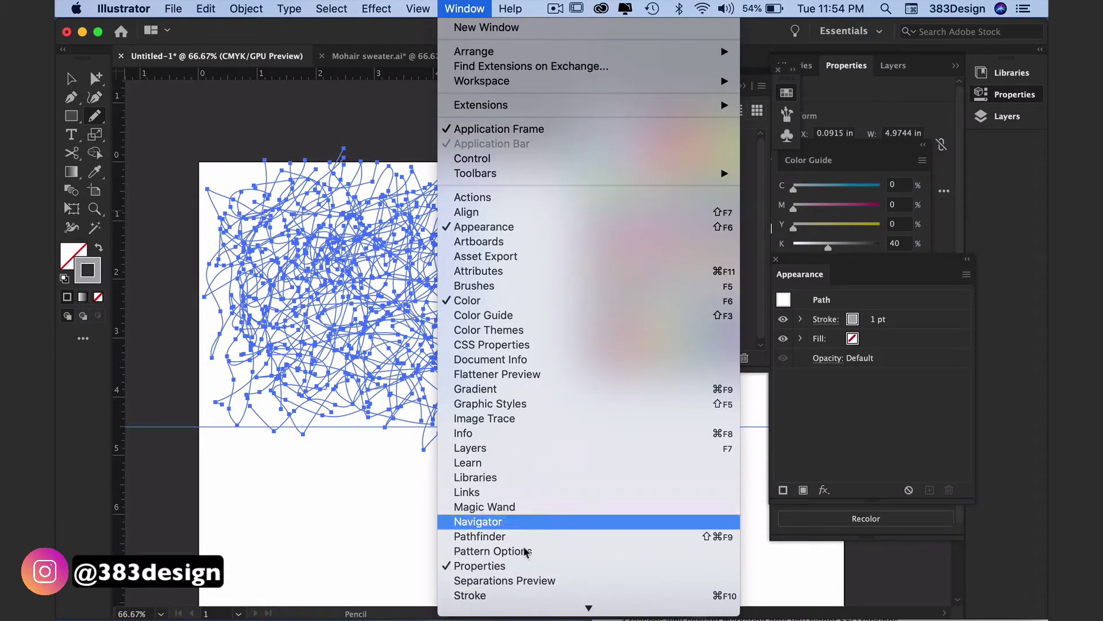
{"action": "left_click", "coordinate": [527, 551]}
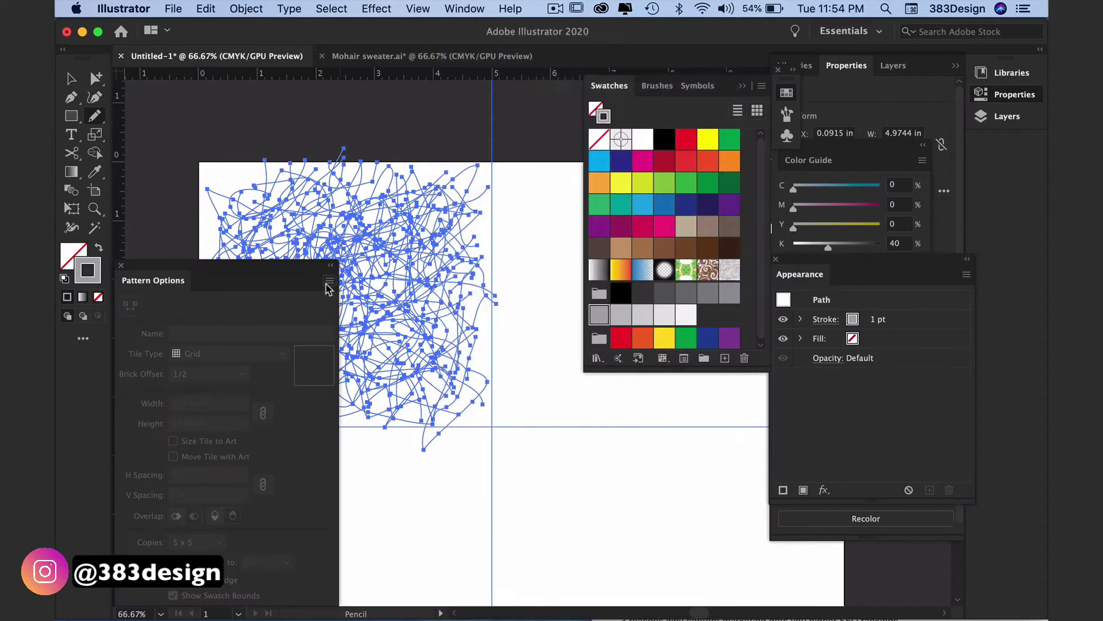
{"action": "left_click", "coordinate": [328, 282]}
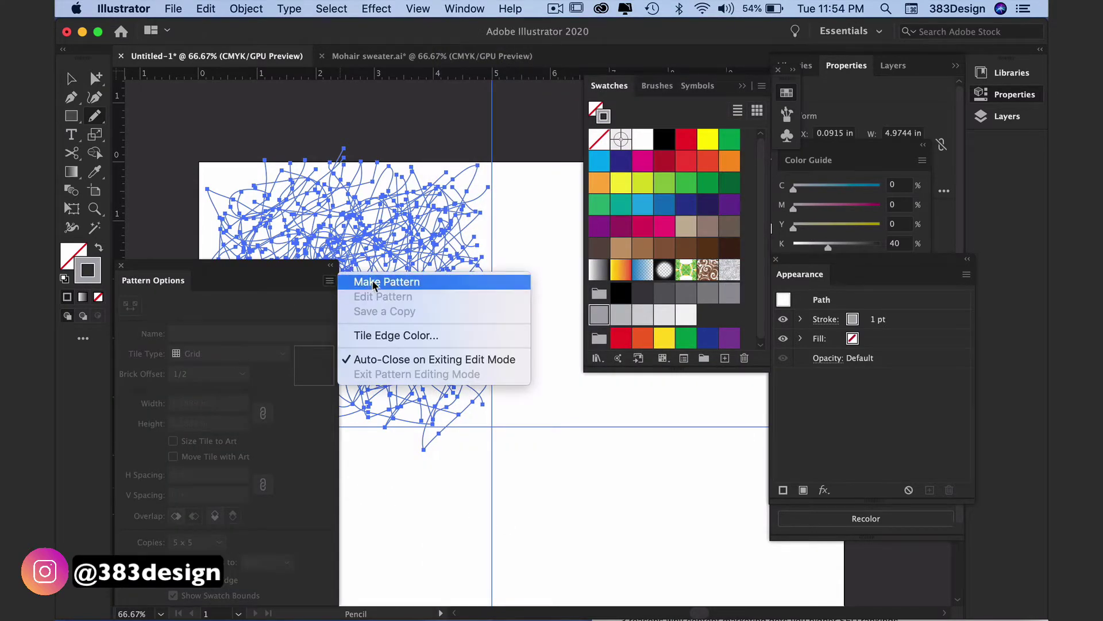
{"action": "left_click", "coordinate": [372, 281]}
{"action": "left_click", "coordinate": [699, 357]}
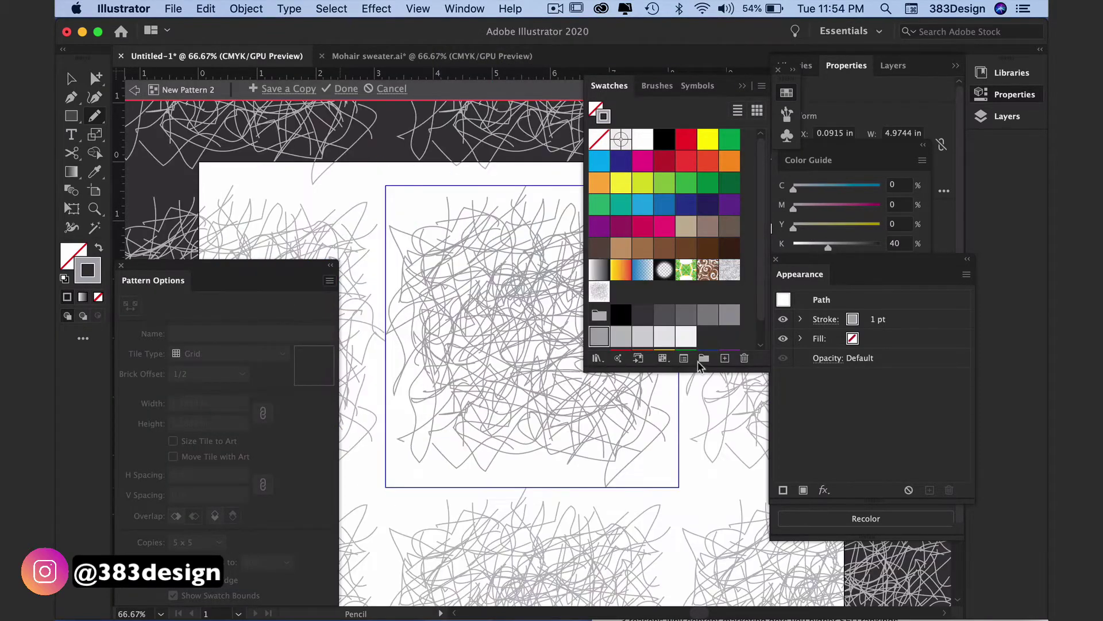
Shrink the pattern tile from all four sides to about 4.29 in wide and 4.05 in high so the scribble repeats overlap
{"action": "left_click", "coordinate": [131, 306]}
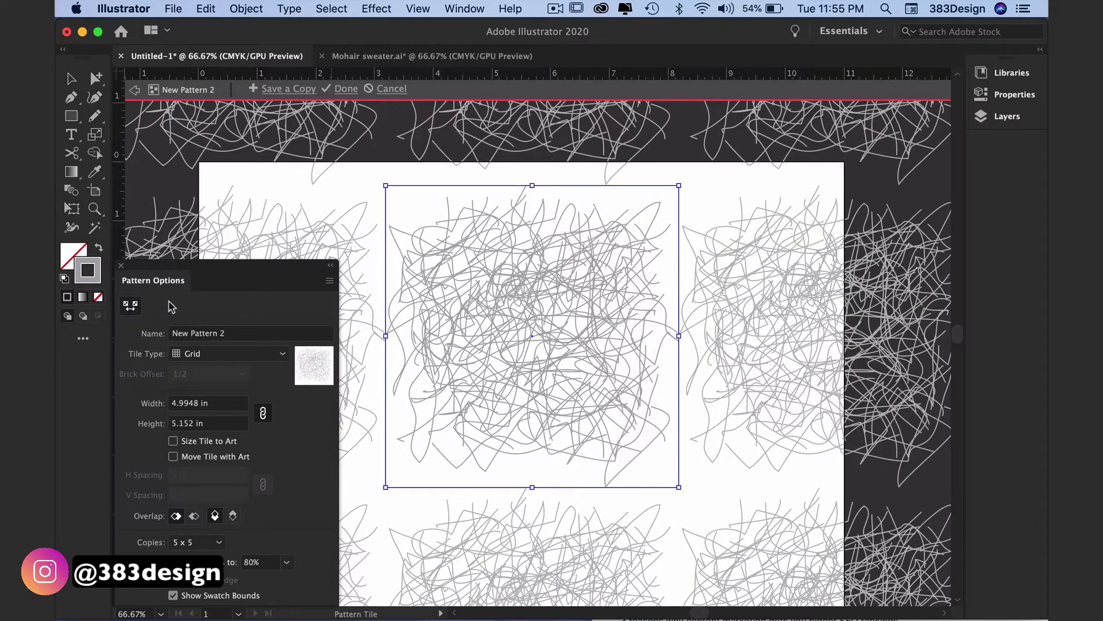
{"action": "left_click_drag", "start_coordinate": [385, 336], "coordinate": [413, 337]}
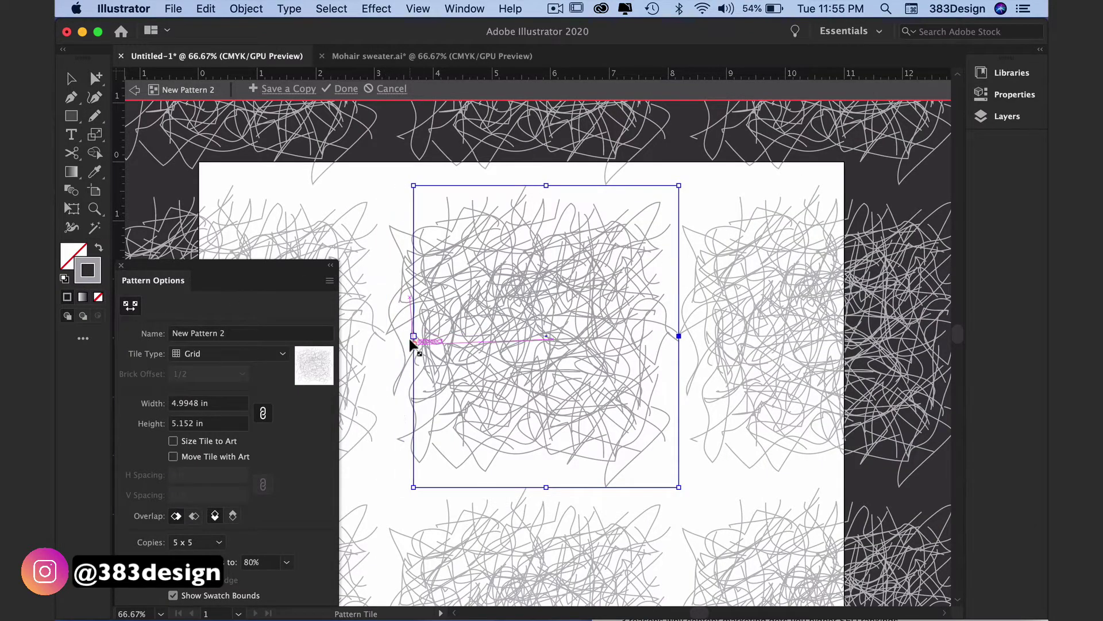
{"action": "left_click_drag", "start_coordinate": [547, 185], "coordinate": [550, 213]}
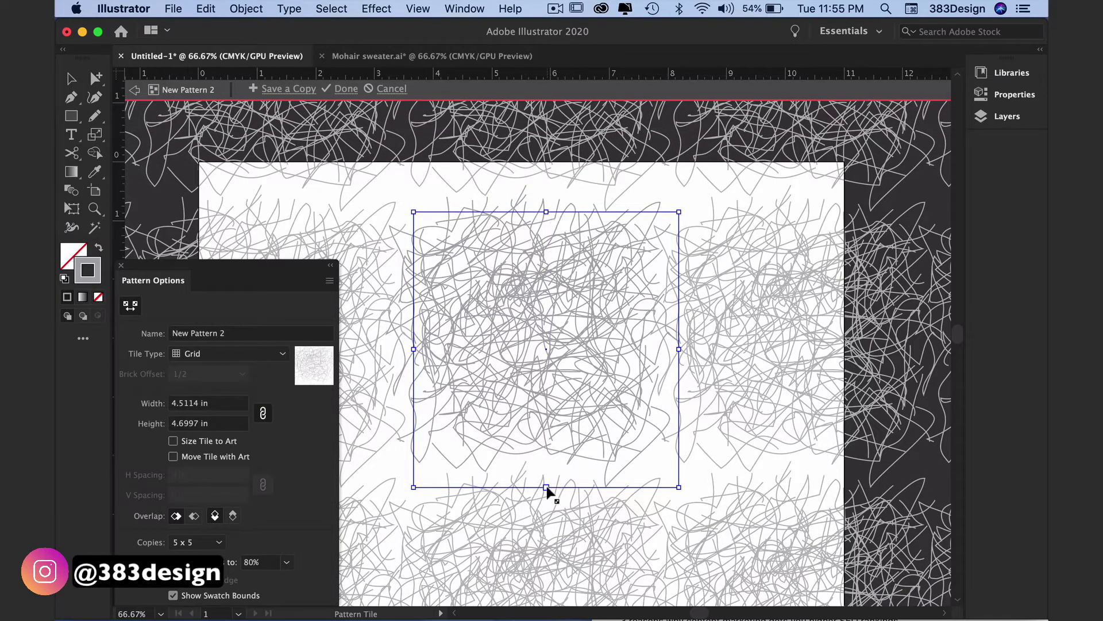
{"action": "left_click_drag", "start_coordinate": [547, 487], "coordinate": [547, 452]}
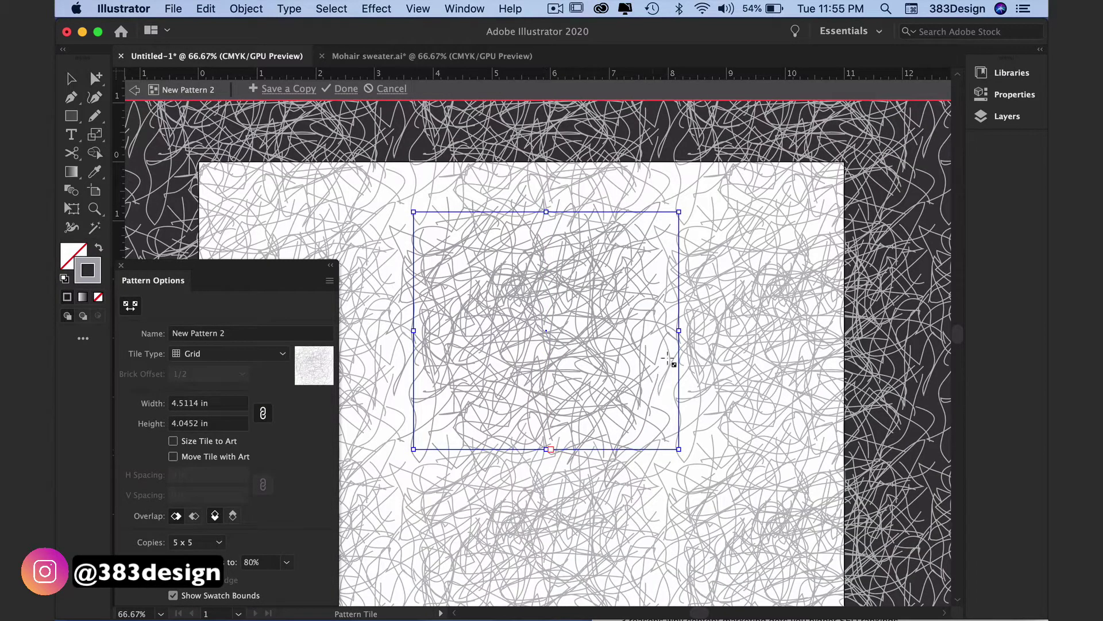
{"action": "left_click_drag", "start_coordinate": [679, 331], "coordinate": [664, 330]}
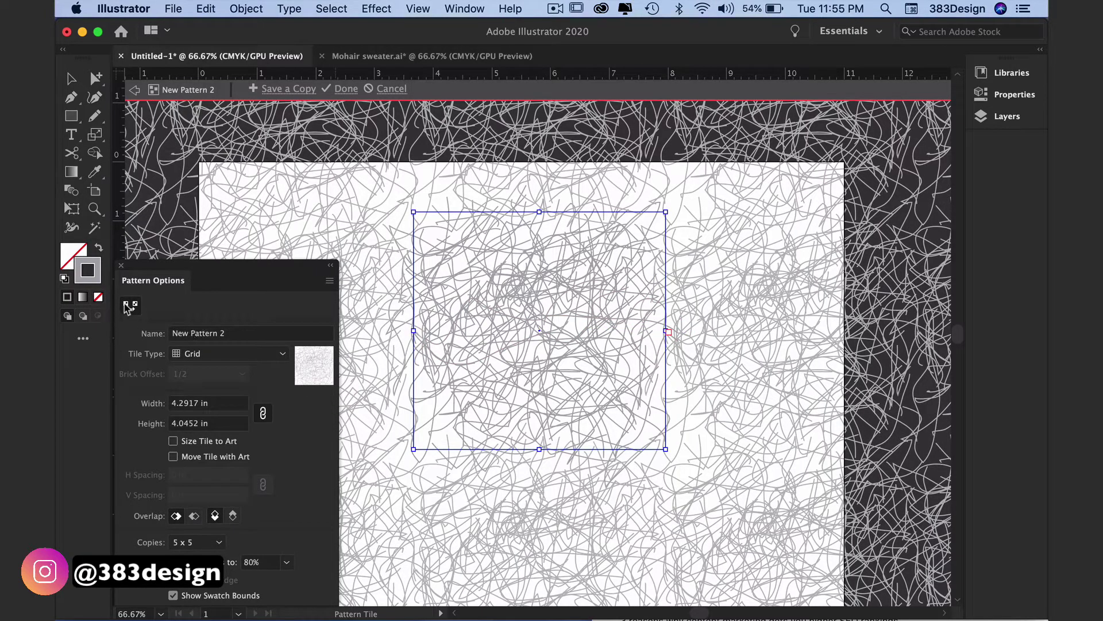
Fill the sparse gaps along the tile's edges with freehand Pencil strokes and finish editing the pattern
{"action": "left_click", "coordinate": [95, 115]}
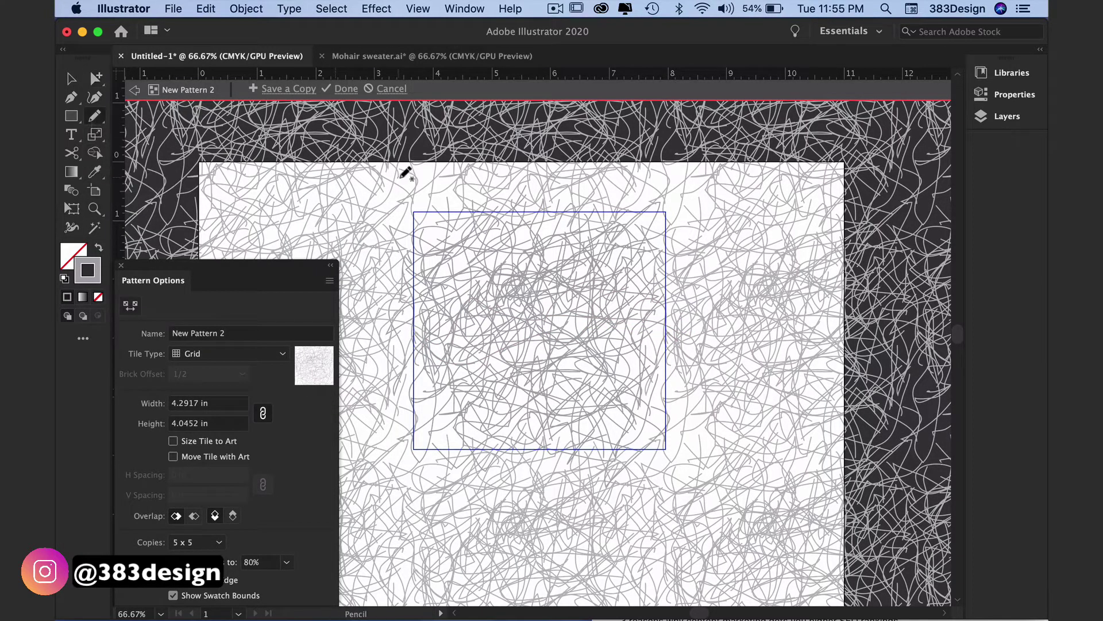
{"action": "mouse_move", "coordinate": [453, 188]}
{"action": "left_mouse_down"}
{"action": "mouse_move", "coordinate": [379, 268]}
{"action": "mouse_move", "coordinate": [404, 249]}
{"action": "mouse_move", "coordinate": [443, 153]}
{"action": "left_mouse_up"}
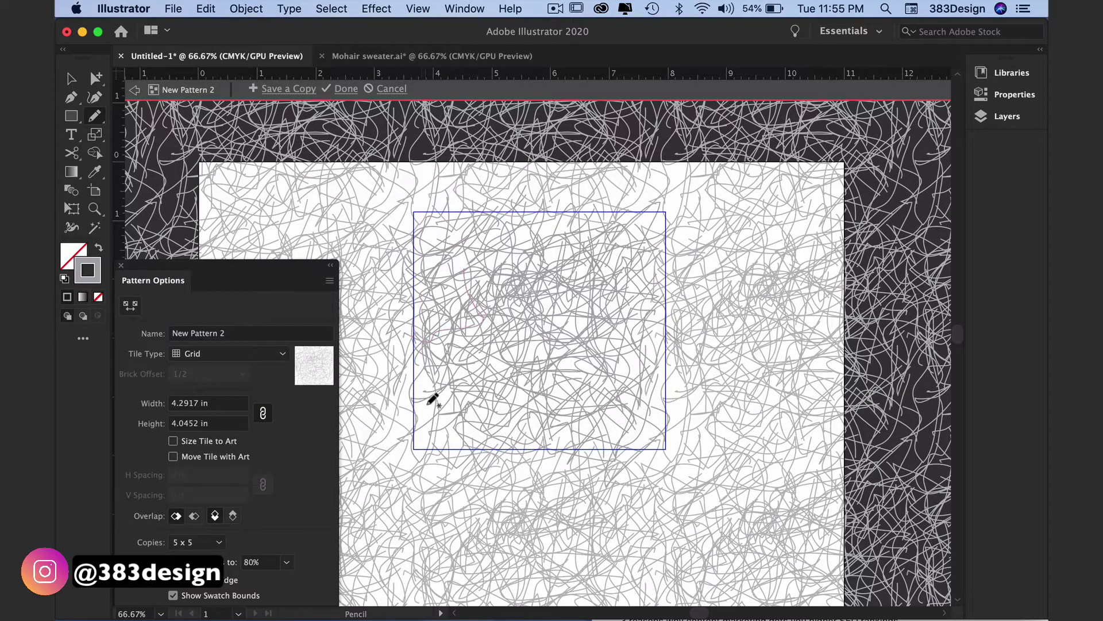
{"action": "mouse_move", "coordinate": [428, 397]}
{"action": "left_mouse_down"}
{"action": "mouse_move", "coordinate": [379, 434]}
{"action": "mouse_move", "coordinate": [428, 411]}
{"action": "mouse_move", "coordinate": [431, 427]}
{"action": "mouse_move", "coordinate": [408, 423]}
{"action": "mouse_move", "coordinate": [394, 449]}
{"action": "mouse_move", "coordinate": [436, 438]}
{"action": "mouse_move", "coordinate": [414, 441]}
{"action": "left_mouse_up"}
{"action": "left_click_drag", "start_coordinate": [434, 442], "coordinate": [426, 425]}
{"action": "left_click_drag", "start_coordinate": [418, 479], "coordinate": [431, 418]}
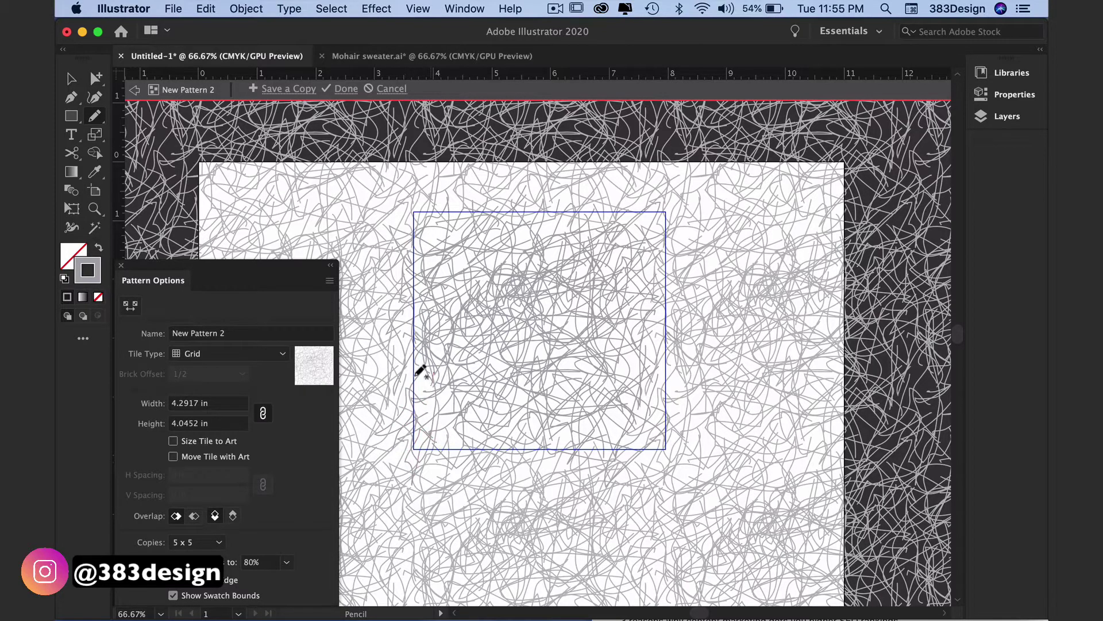
{"action": "mouse_move", "coordinate": [419, 369]}
{"action": "left_mouse_down"}
{"action": "mouse_move", "coordinate": [396, 368]}
{"action": "mouse_move", "coordinate": [414, 414]}
{"action": "left_mouse_up"}
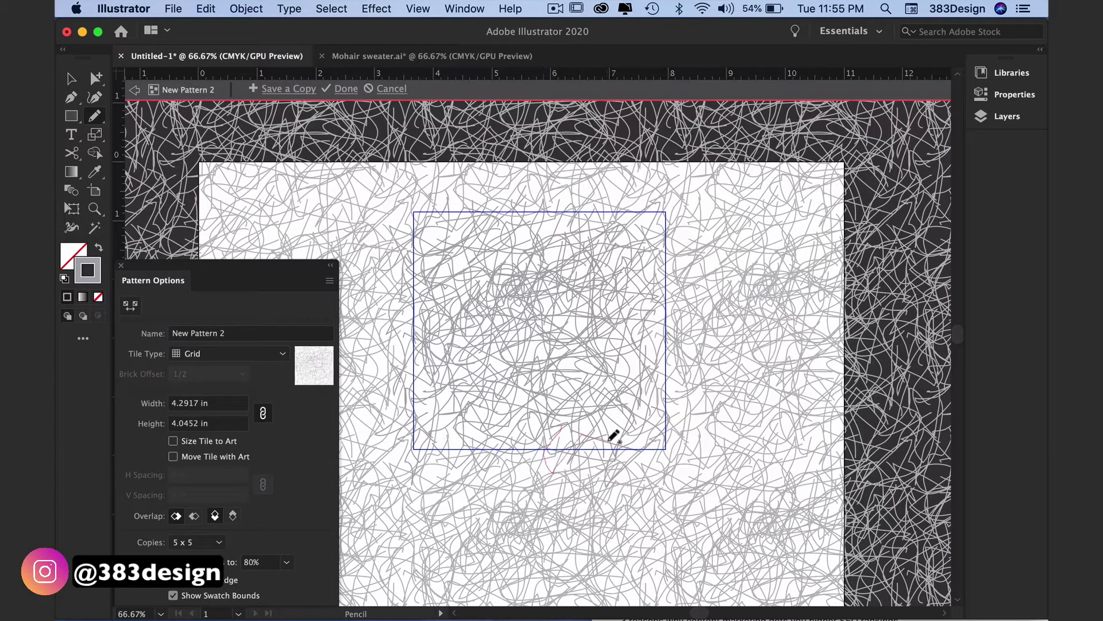
{"action": "left_click_drag", "start_coordinate": [616, 428], "coordinate": [655, 475]}
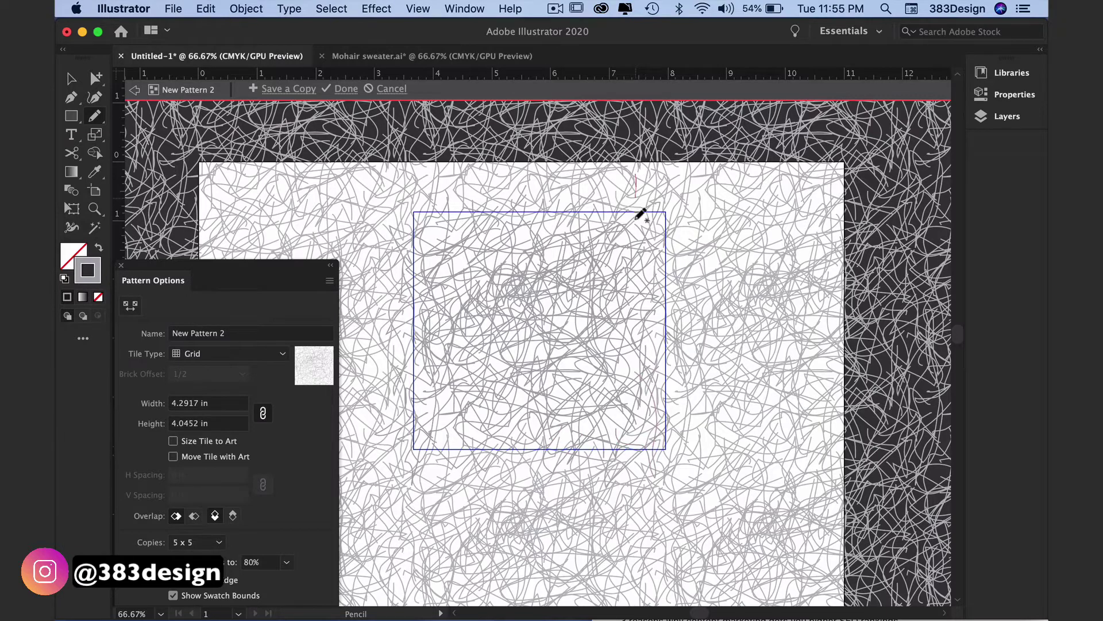
{"action": "mouse_move", "coordinate": [637, 224]}
{"action": "left_mouse_down"}
{"action": "mouse_move", "coordinate": [649, 251]}
{"action": "mouse_move", "coordinate": [650, 220]}
{"action": "left_mouse_up"}
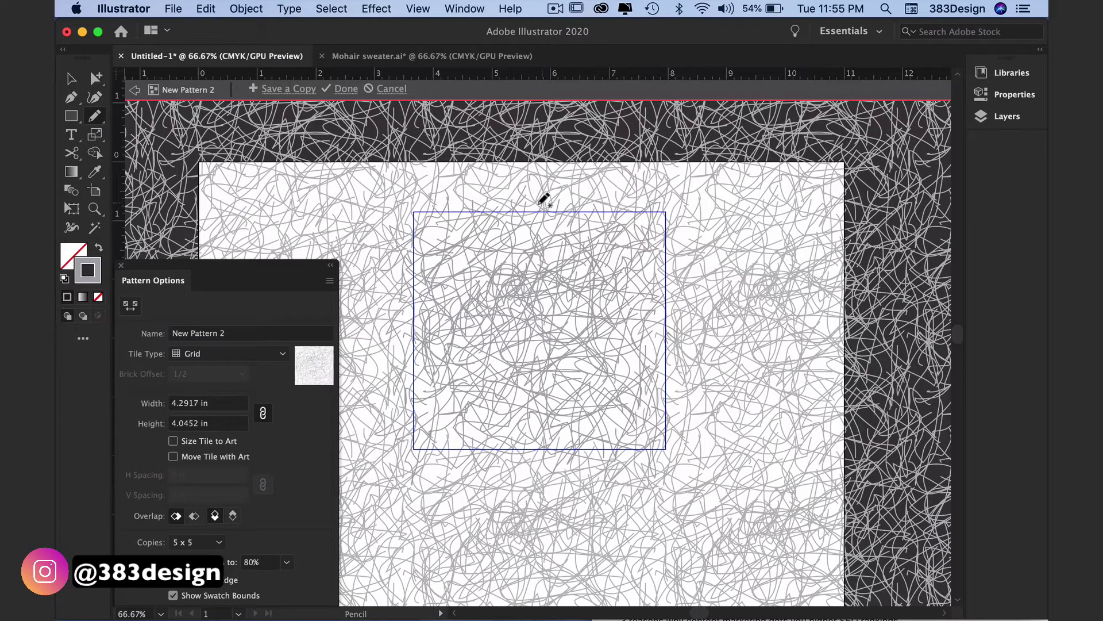
{"action": "left_click_drag", "start_coordinate": [469, 192], "coordinate": [443, 223]}
{"action": "key", "text": "super+minus"}
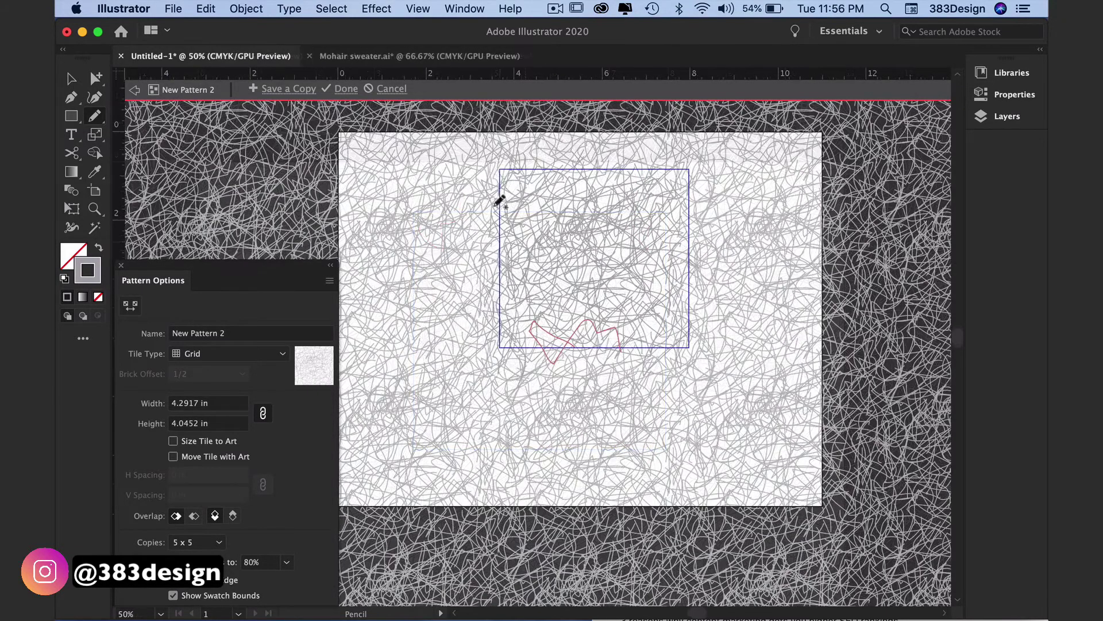
{"action": "left_click", "coordinate": [346, 89]}
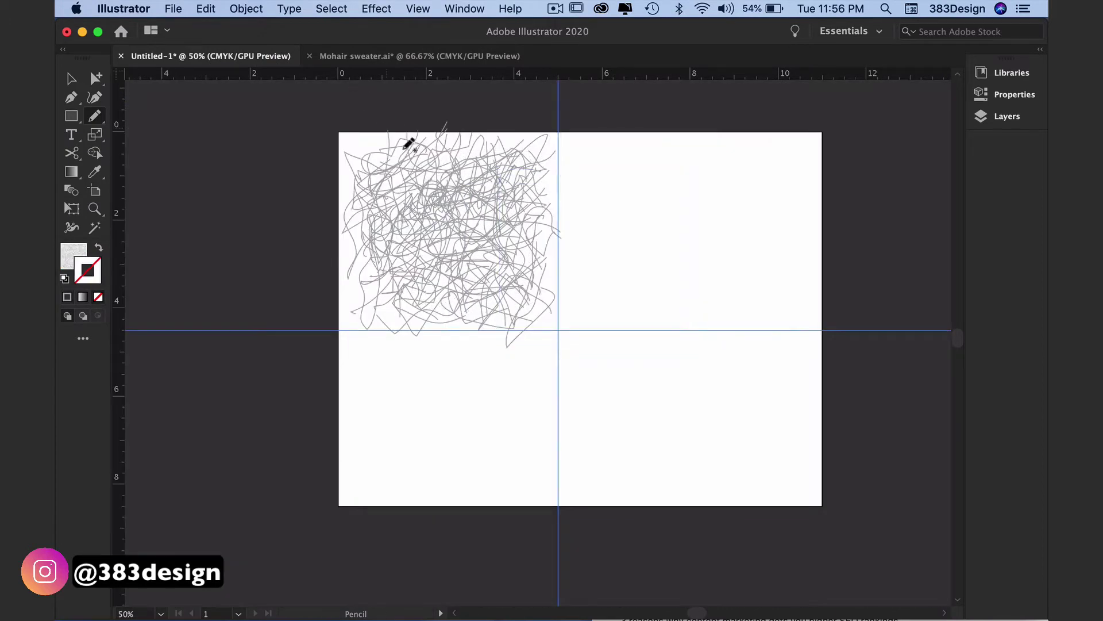
Draw a rectangle about 5.59 by 6.08 in beside the scribble and fill it with the New Pattern 2 swatch
{"action": "scroll", "coordinate": [667, 278], "scroll_direction": "right", "scroll_amount": 5}
{"action": "key", "text": "m"}
{"action": "mouse_move", "coordinate": [345, 155]}
{"action": "left_mouse_down"}
{"action": "mouse_move", "coordinate": [610, 402]}
{"action": "mouse_move", "coordinate": [603, 389]}
{"action": "mouse_move", "coordinate": [598, 418]}
{"action": "left_mouse_up"}
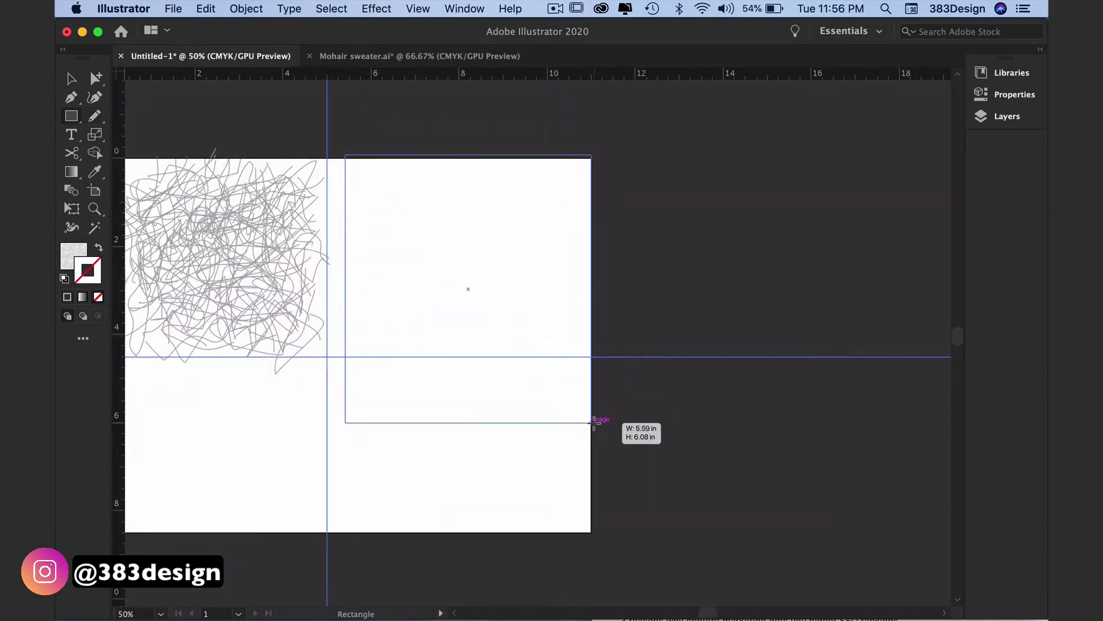
{"action": "left_click", "coordinate": [621, 328]}
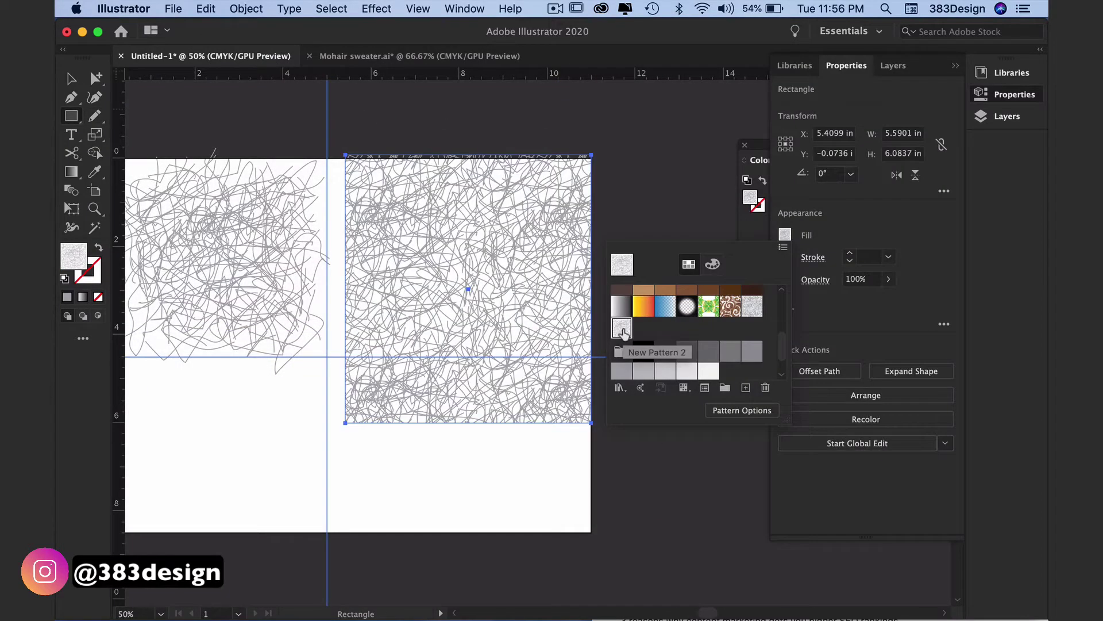
{"action": "left_click", "coordinate": [662, 175]}
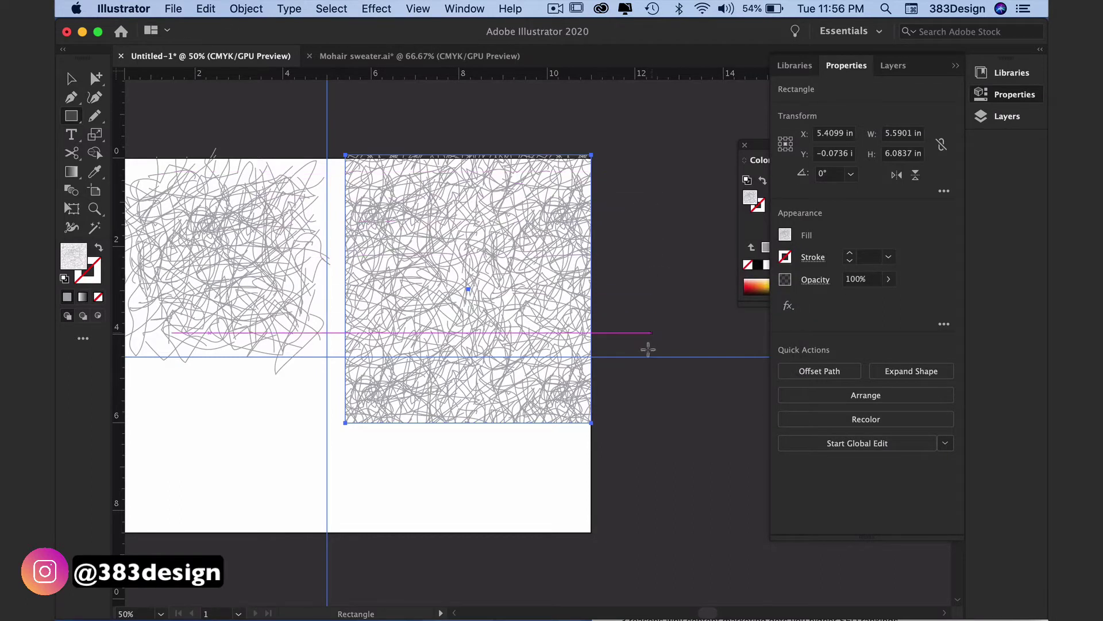
Shorten the pattern-filled rectangle to about 5.06 in high by moving its lower edge up
{"action": "left_click", "coordinate": [489, 493]}
{"action": "key", "text": "a"}
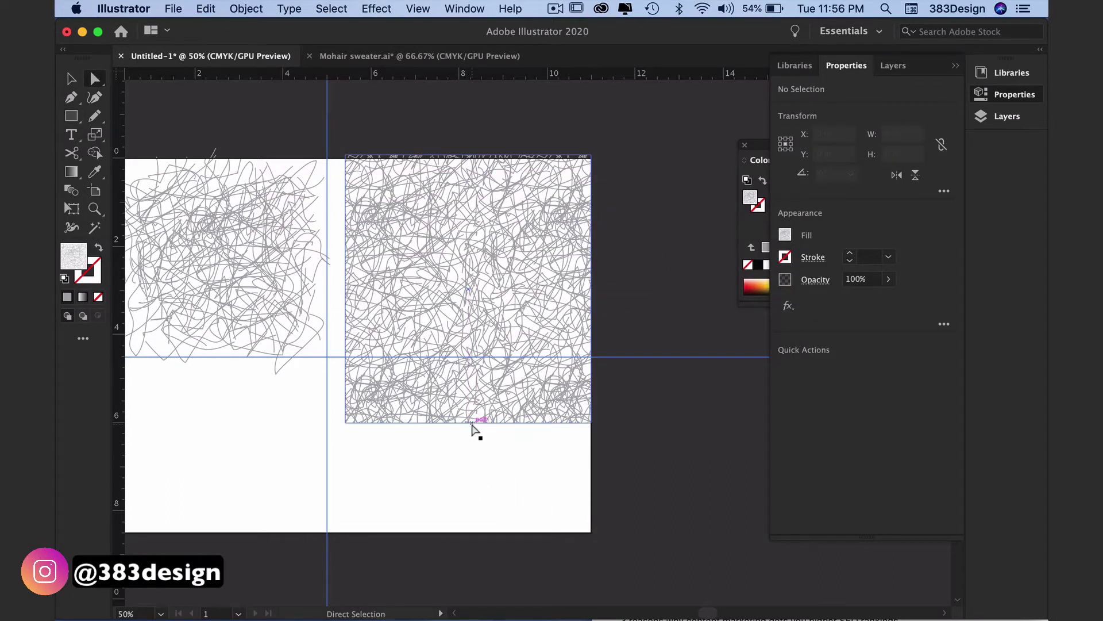
{"action": "left_click_drag", "start_coordinate": [475, 423], "coordinate": [481, 379]}
{"action": "scroll", "coordinate": [609, 282], "scroll_direction": "up", "scroll_amount": 2}
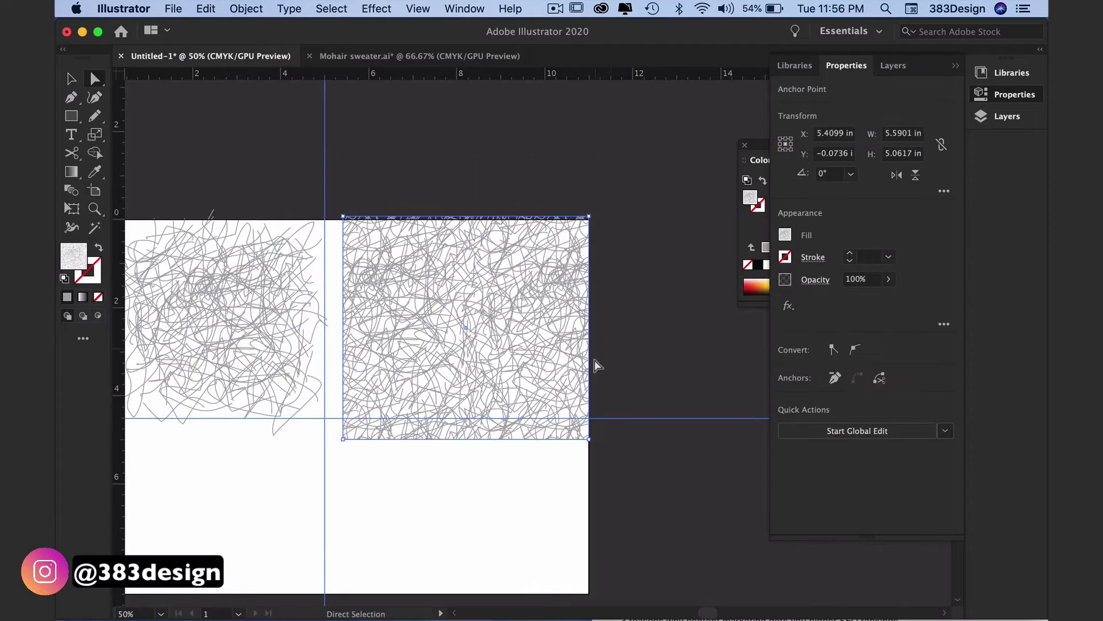
Copy the pattern-filled rectangle into the Mohair sweater.ai document and place it clear of the sweater, up and to its right
{"action": "left_click", "coordinate": [467, 333]}
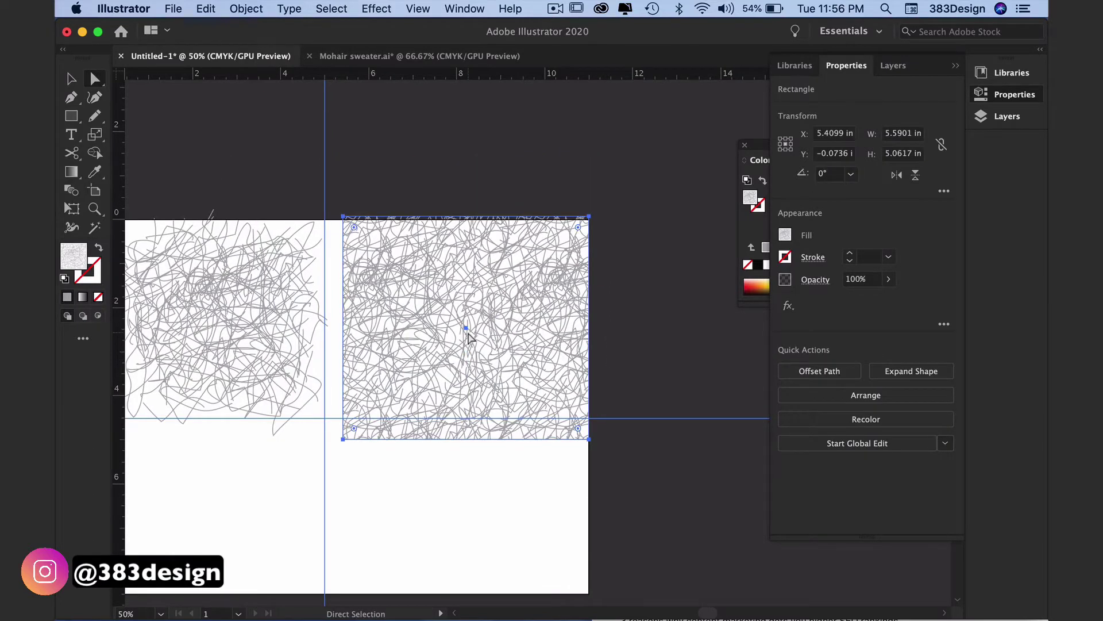
{"action": "left_click", "coordinate": [391, 57]}
{"action": "key", "text": "super+v"}
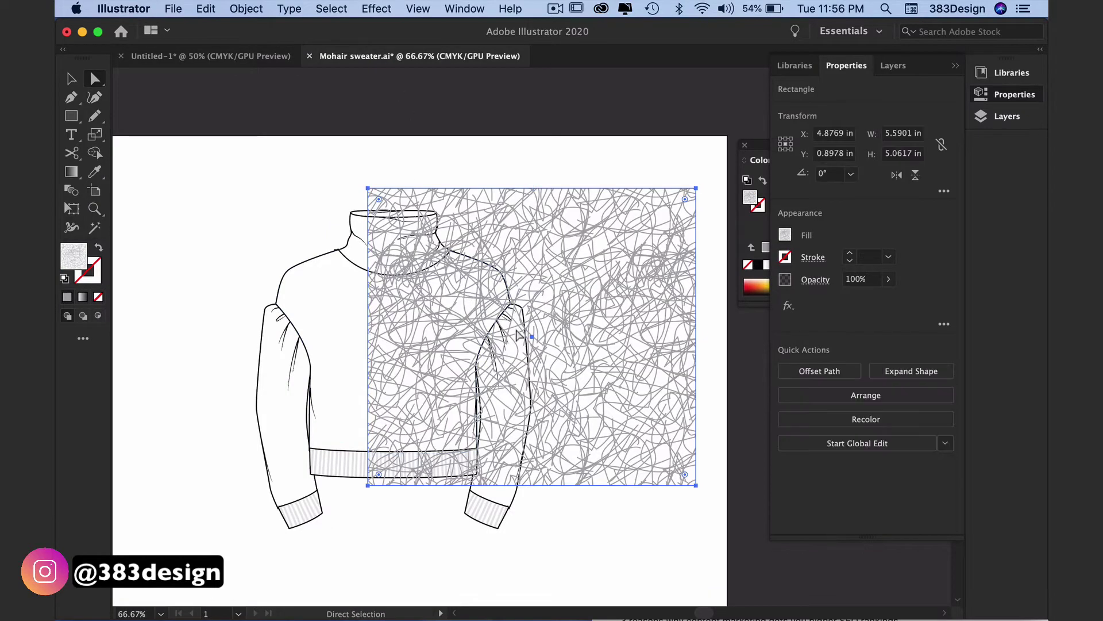
{"action": "mouse_move", "coordinate": [519, 334]}
{"action": "left_mouse_down"}
{"action": "mouse_move", "coordinate": [596, 237]}
{"action": "mouse_move", "coordinate": [688, 185]}
{"action": "left_mouse_up"}
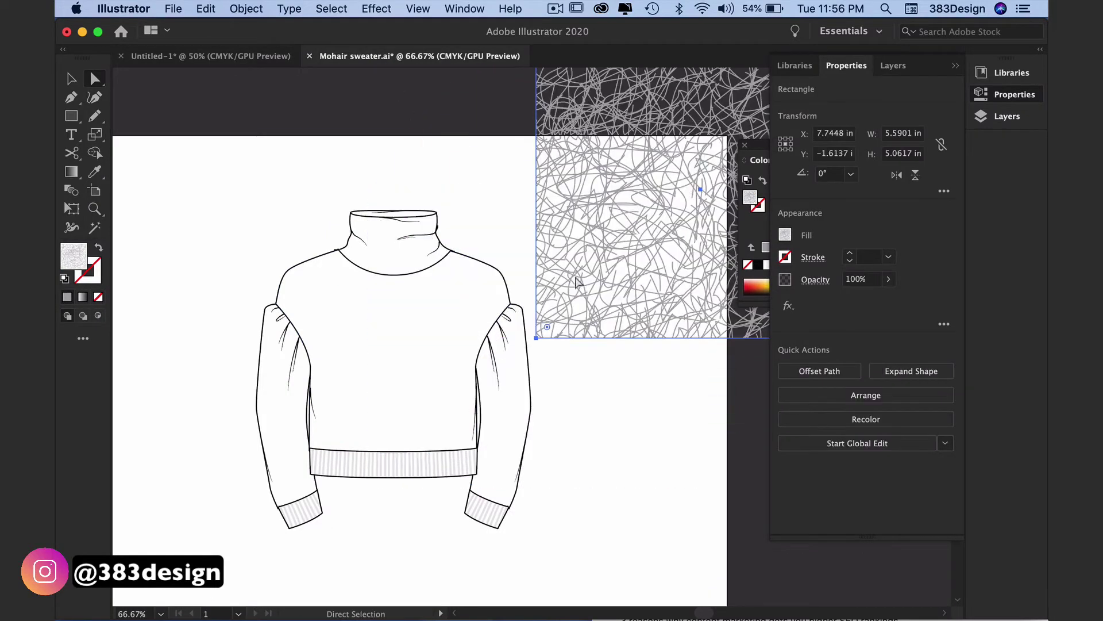
{"action": "scroll", "coordinate": [576, 281], "scroll_direction": "right", "scroll_amount": 3}
{"action": "scroll", "coordinate": [576, 281], "scroll_direction": "down", "scroll_amount": 1}
Fill the sweater's collar, body and both sleeves with a light pink by slightly raising the magenta value
{"action": "left_click", "coordinate": [357, 327]}
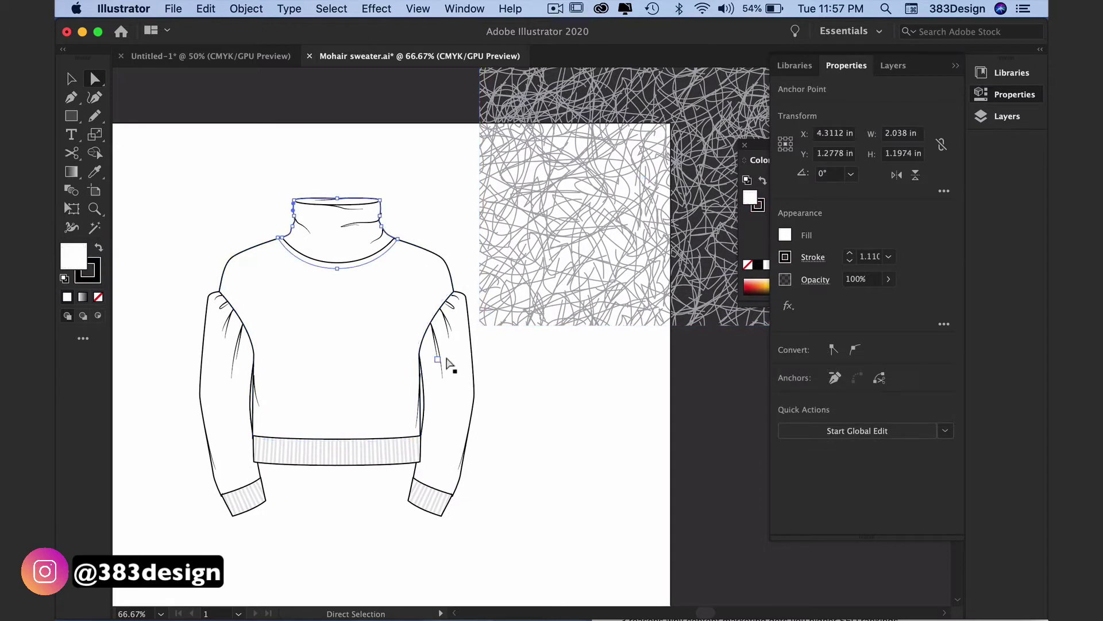
{"action": "left_click", "coordinate": [465, 367], "text": "shift"}
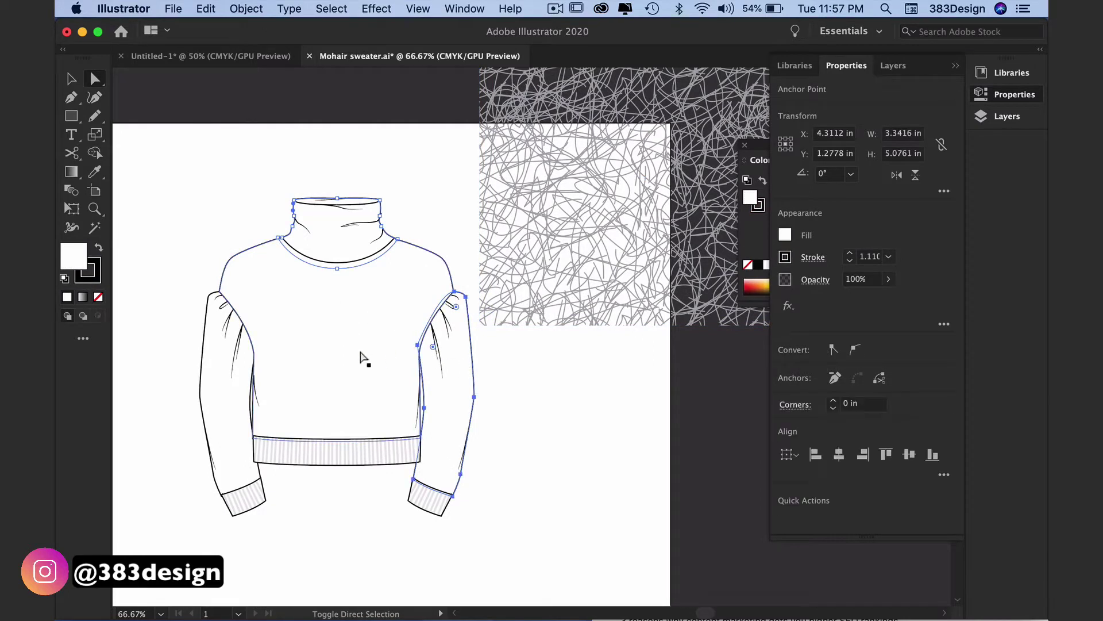
{"action": "left_click", "coordinate": [210, 356], "text": "shift"}
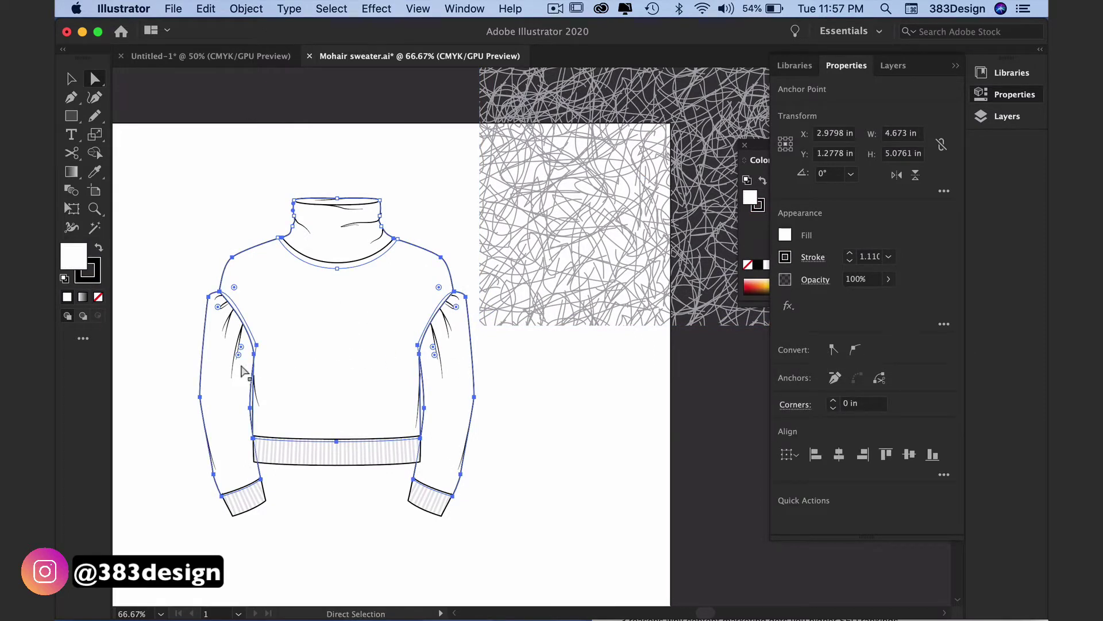
{"action": "left_click", "coordinate": [785, 235]}
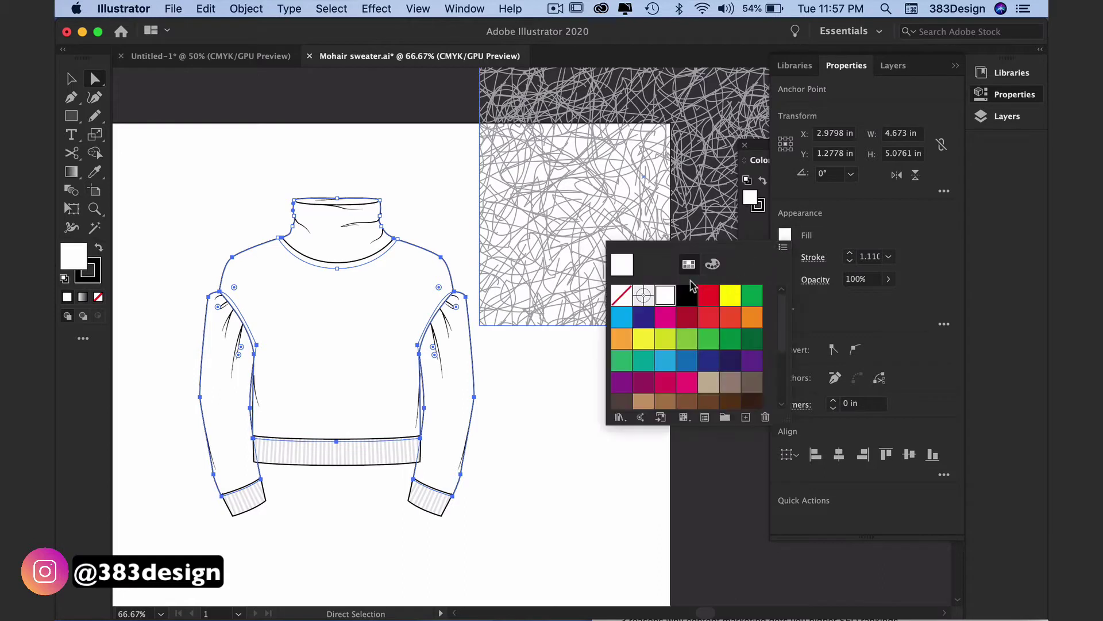
{"action": "left_click", "coordinate": [712, 265]}
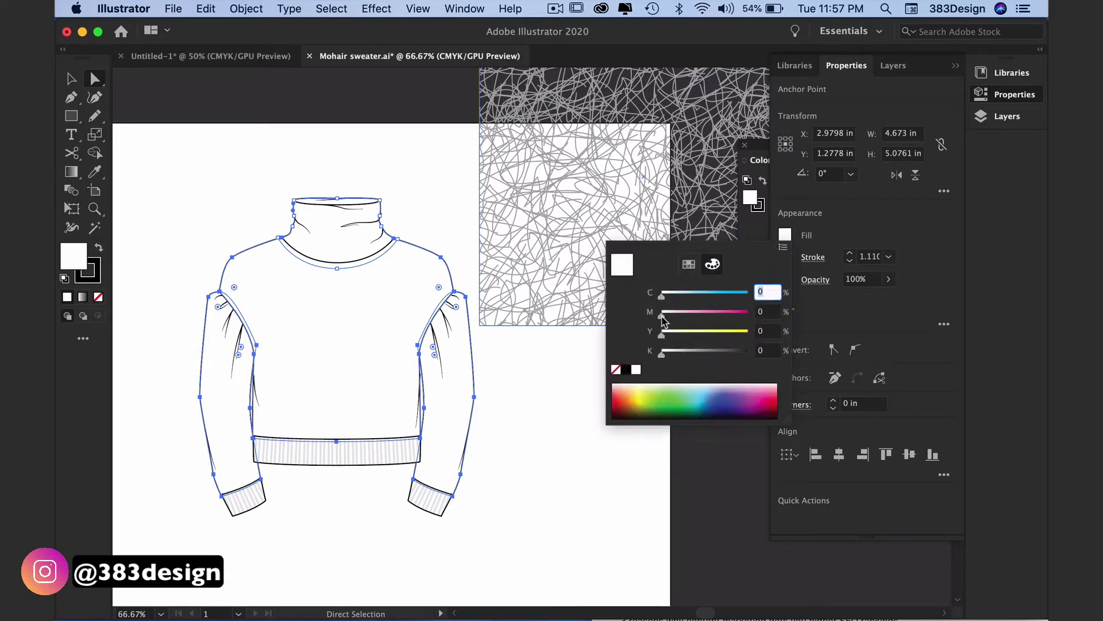
{"action": "left_click_drag", "start_coordinate": [664, 320], "coordinate": [670, 320]}
{"action": "left_click", "coordinate": [515, 424]}
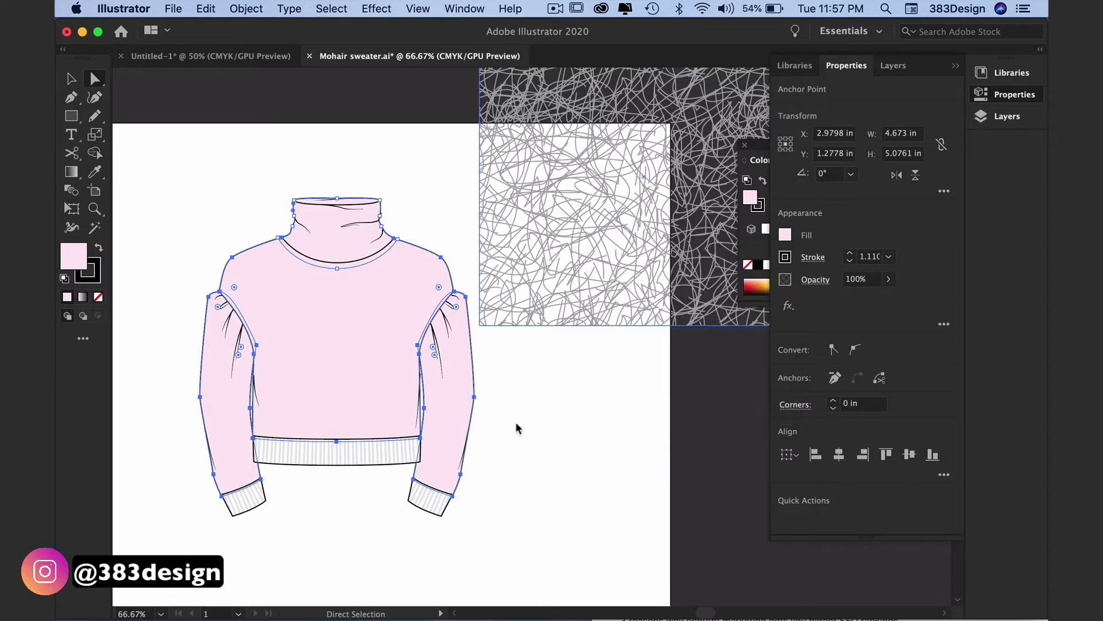
{"action": "left_click", "coordinate": [516, 424]}
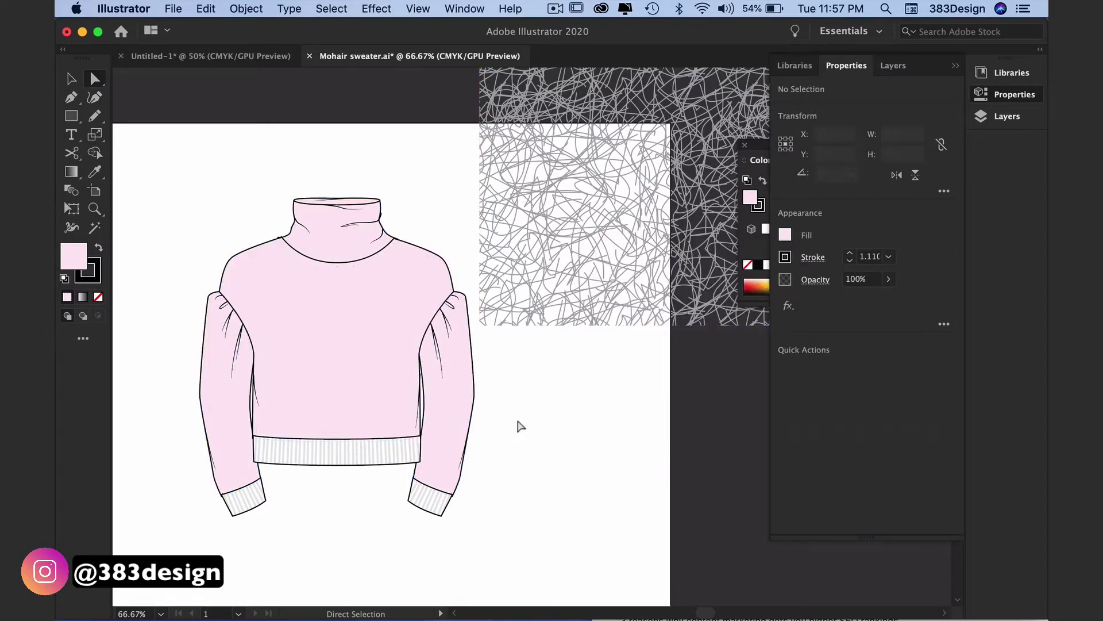
Copy the sweater's body and both sleeves and paste the copies in front of the originals
{"action": "key", "text": "v"}
{"action": "left_click", "coordinate": [464, 404]}
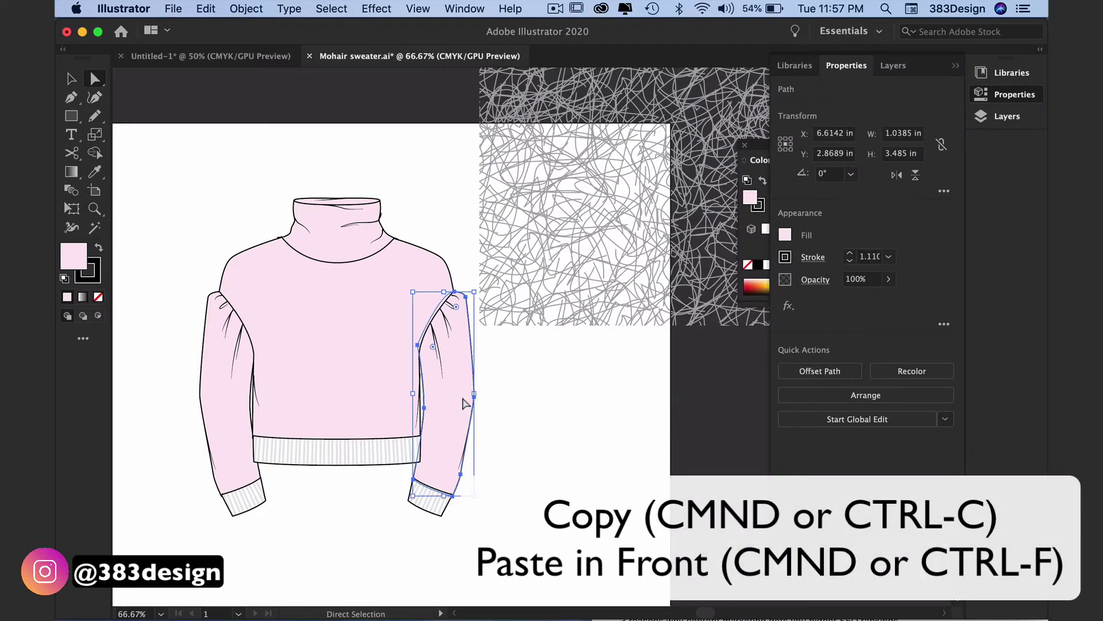
{"action": "left_click", "coordinate": [344, 360]}
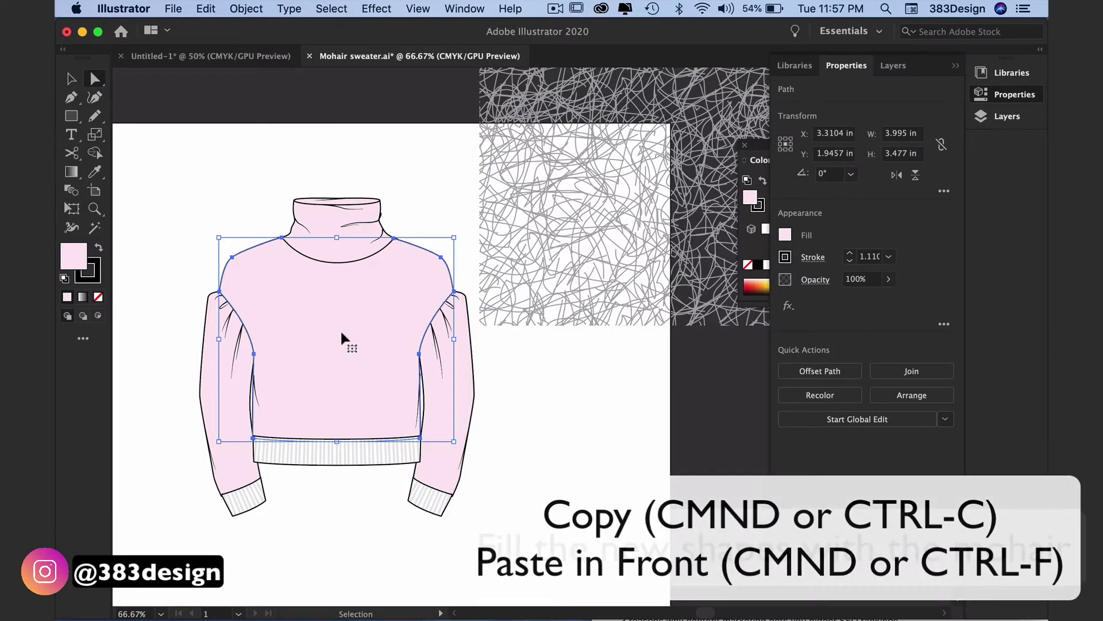
{"action": "key", "text": "a"}
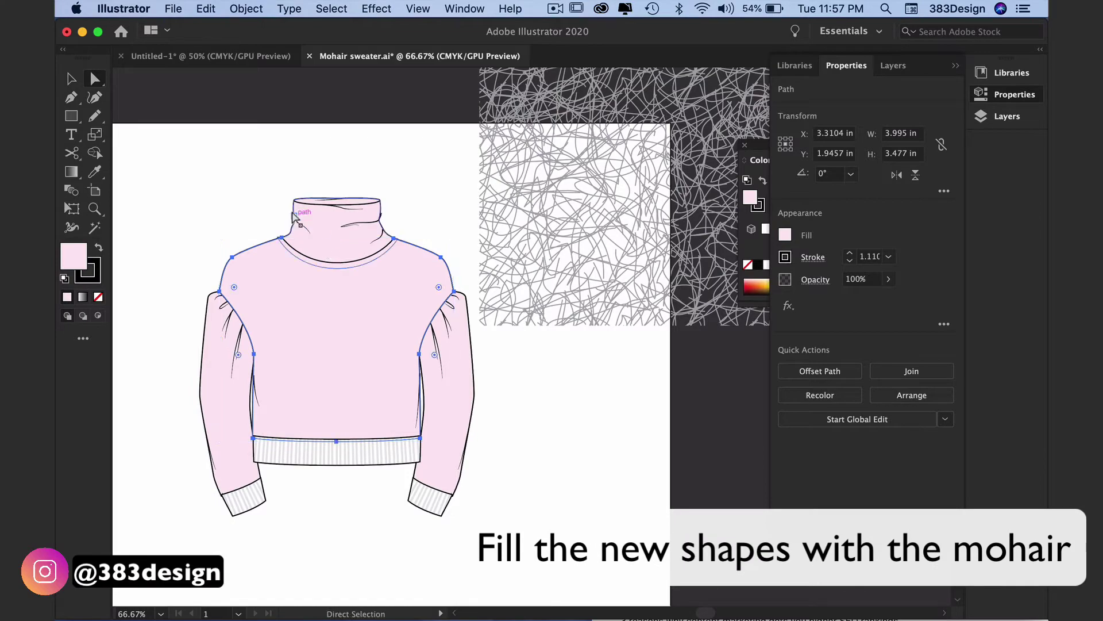
{"action": "left_click", "coordinate": [222, 375]}
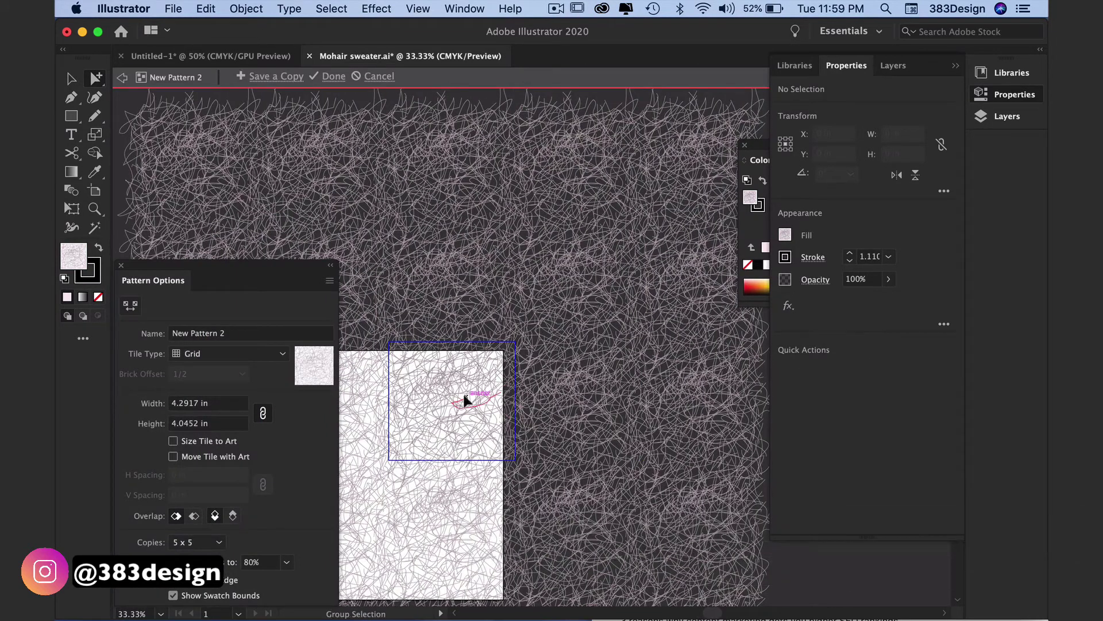
Recolor all scribble lines of New Pattern 2 to light pink, magenta 15% with black 0%, and finish editing the pattern
{"action": "left_click", "coordinate": [464, 397]}
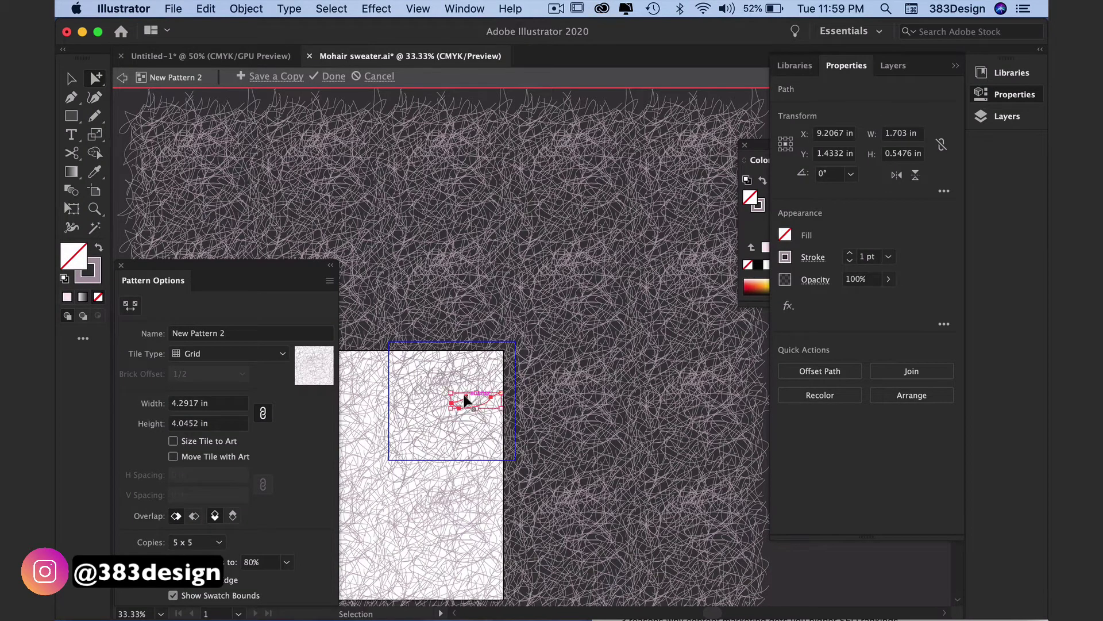
{"action": "key", "text": "super+a"}
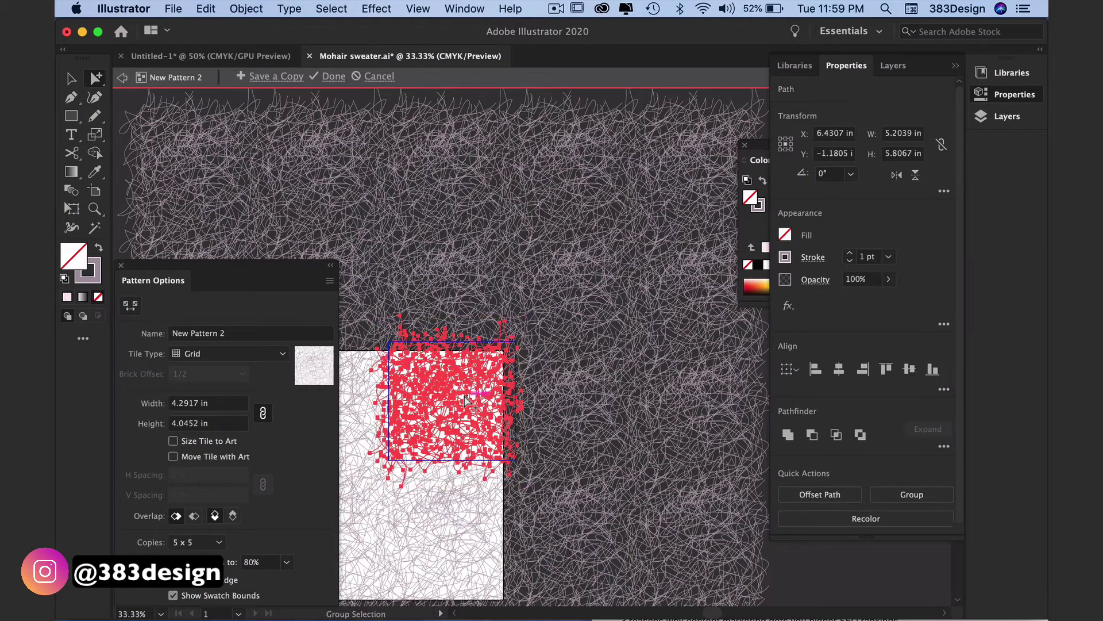
{"action": "left_click", "coordinate": [756, 207]}
{"action": "left_click_drag", "start_coordinate": [827, 243], "coordinate": [788, 248]}
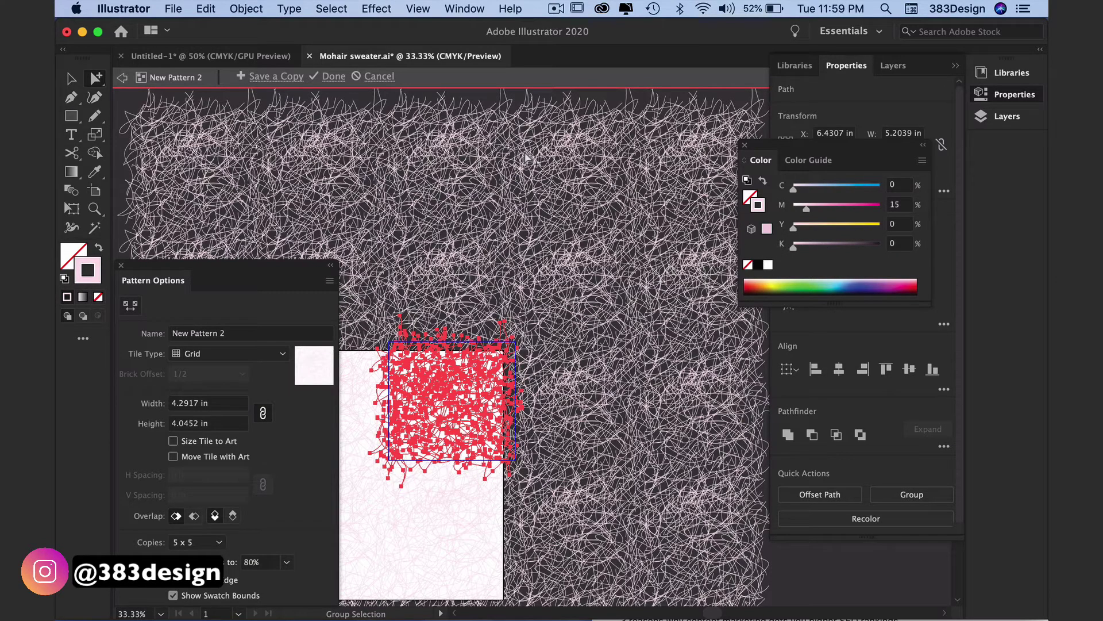
{"action": "left_click", "coordinate": [334, 76]}
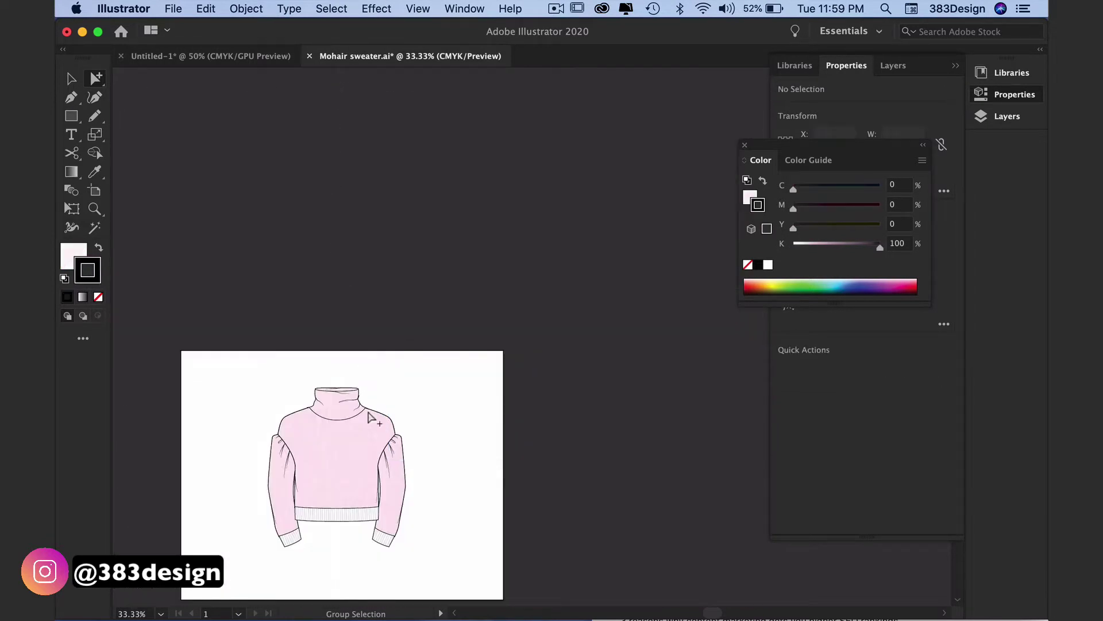
Fill the sweater's body and both sleeves with the pink scribble pattern swatch
{"action": "key", "text": "super+equal"}
{"action": "key", "text": "super+equal"}
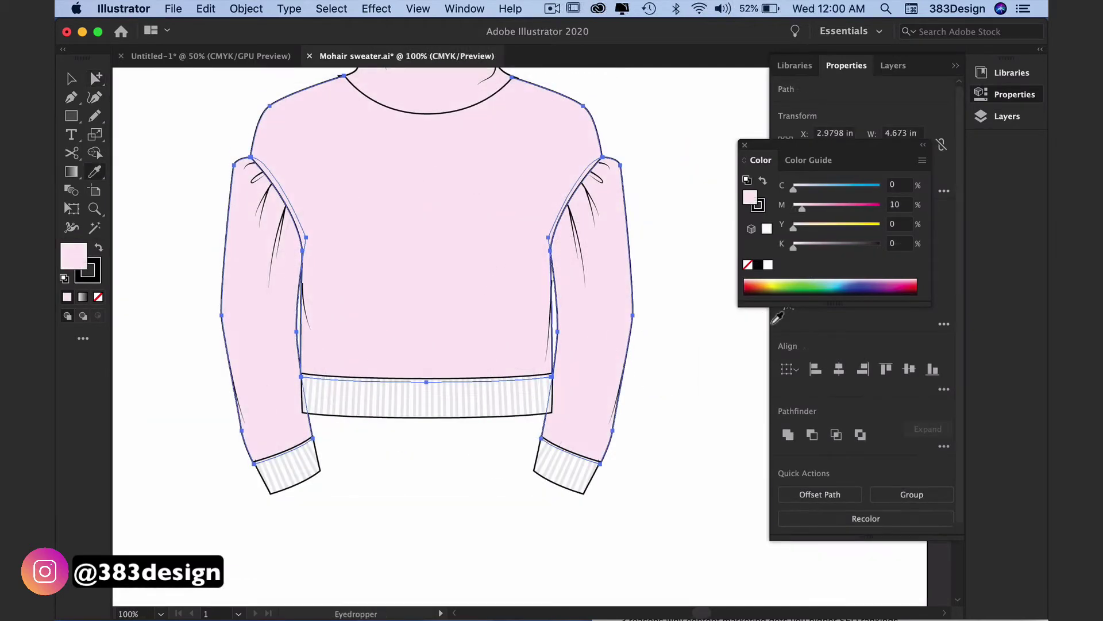
{"action": "left_click", "coordinate": [814, 341]}
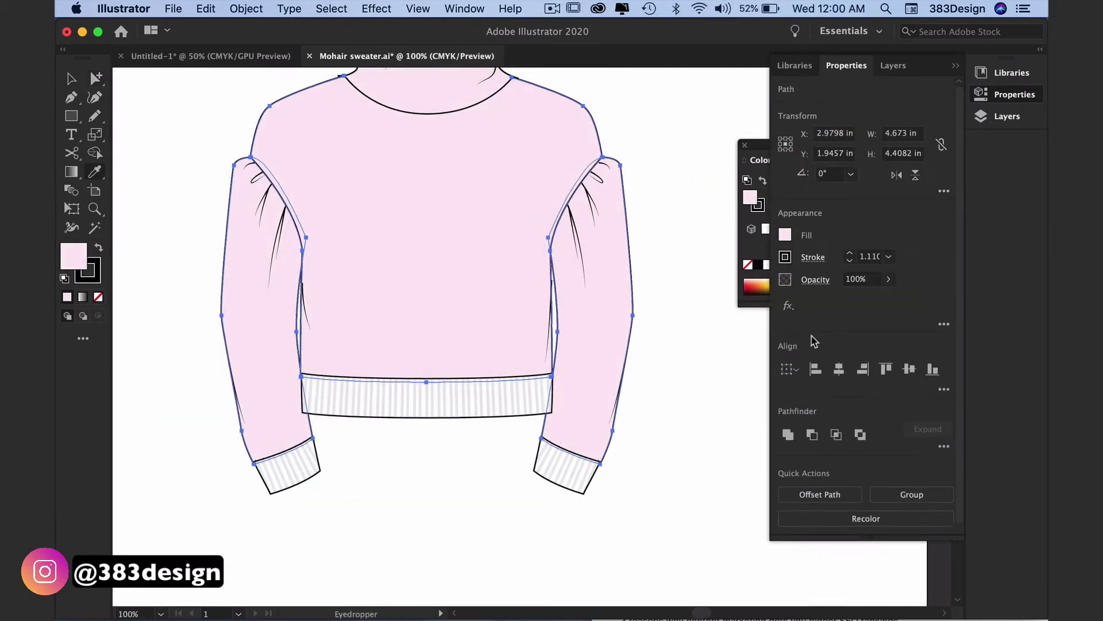
{"action": "left_click", "coordinate": [785, 235]}
{"action": "scroll", "coordinate": [709, 316], "scroll_direction": "down", "scroll_amount": 5}
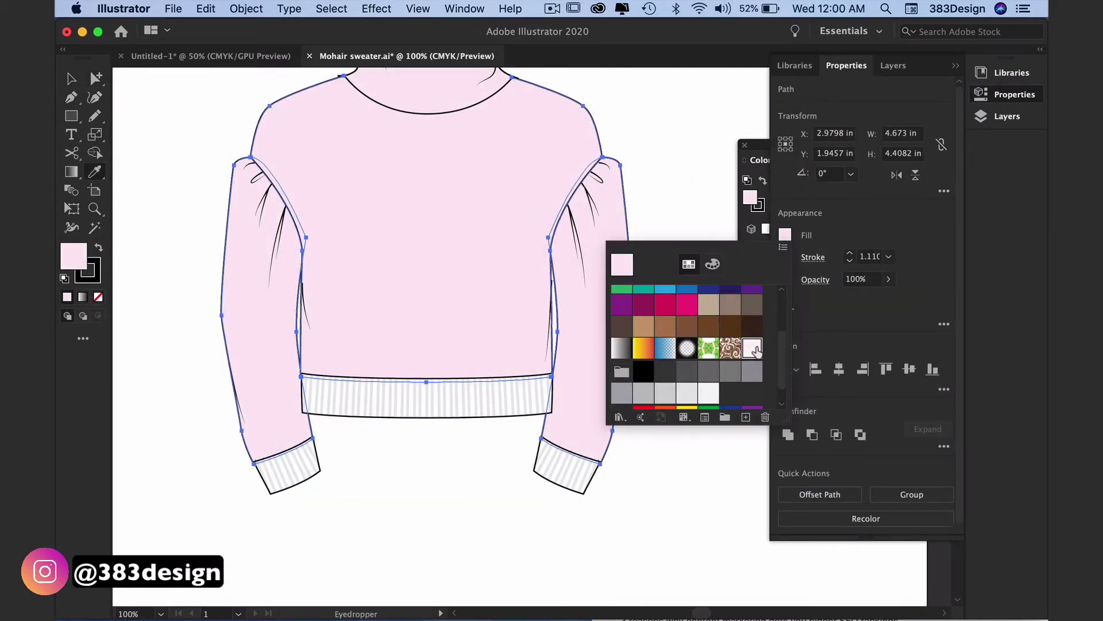
{"action": "left_click", "coordinate": [754, 349]}
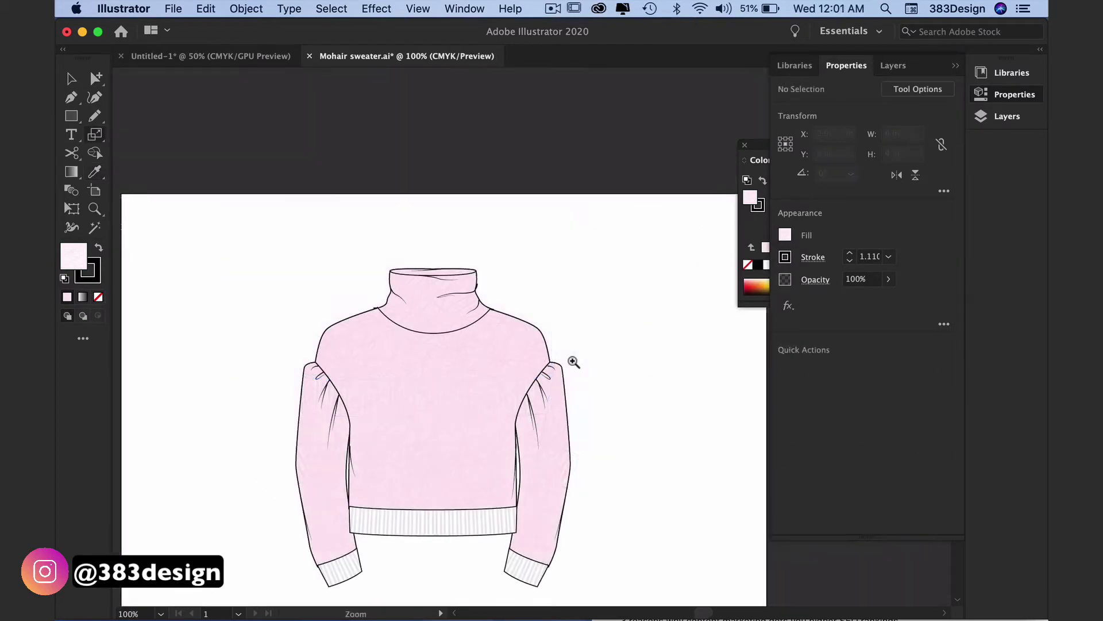
Remove the stroke from the pattern-filled collar, body and both sleeves
{"action": "left_click", "coordinate": [572, 365]}
{"action": "left_click_drag", "start_coordinate": [419, 233], "coordinate": [442, 180]}
{"action": "key", "text": "super+minus"}
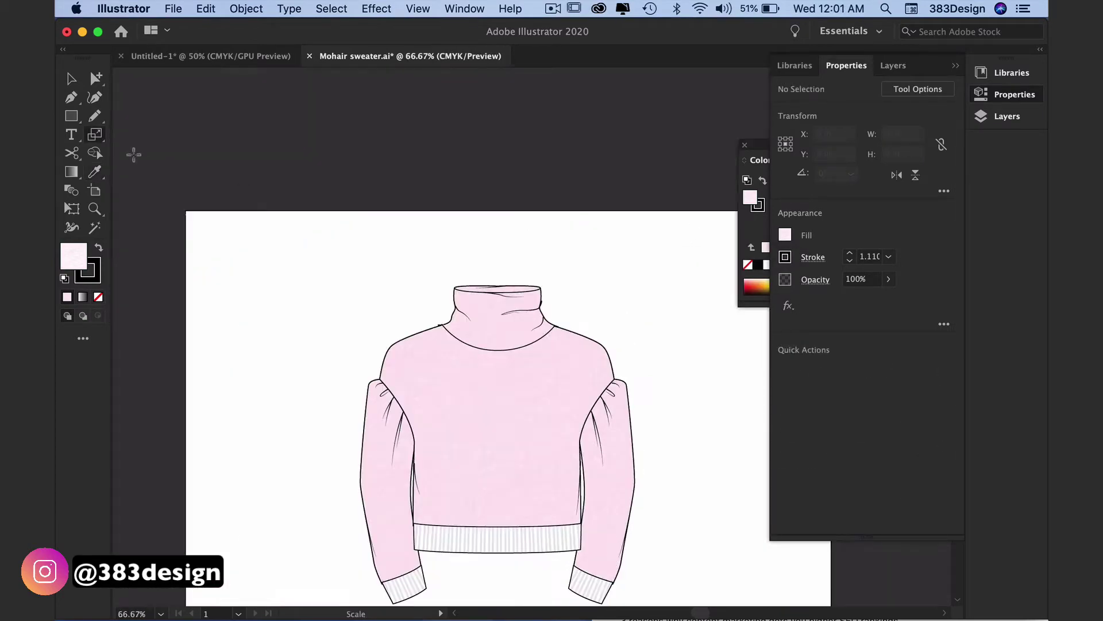
{"action": "left_click", "coordinate": [96, 78]}
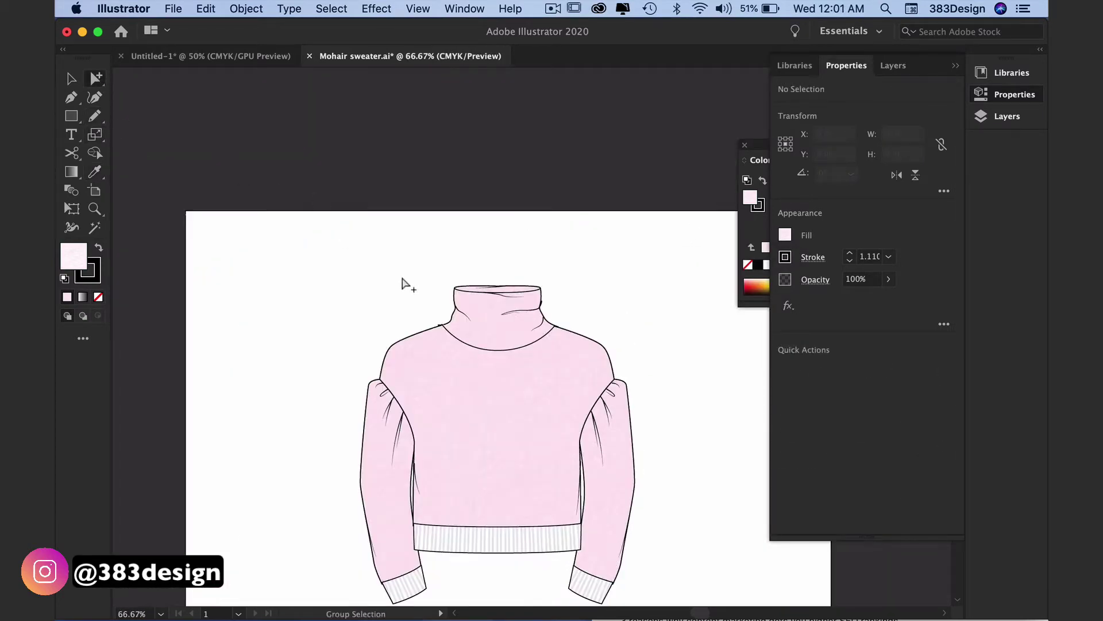
{"action": "left_click", "coordinate": [459, 305]}
{"action": "left_click", "coordinate": [456, 433], "text": "shift"}
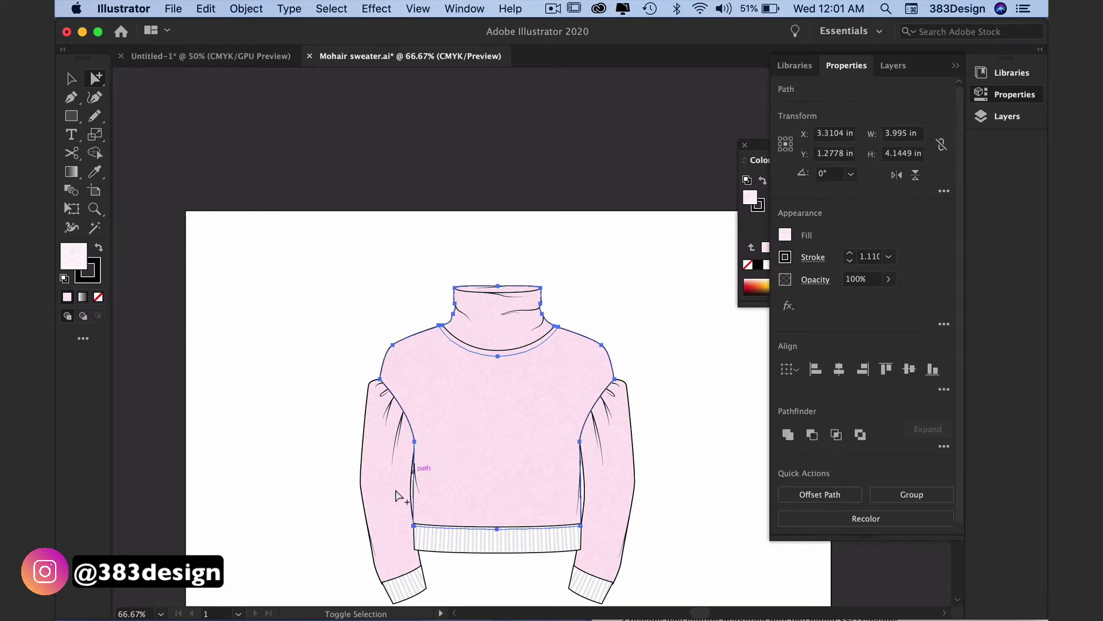
{"action": "left_click", "coordinate": [382, 512], "text": "shift"}
{"action": "left_click", "coordinate": [625, 498], "text": "shift"}
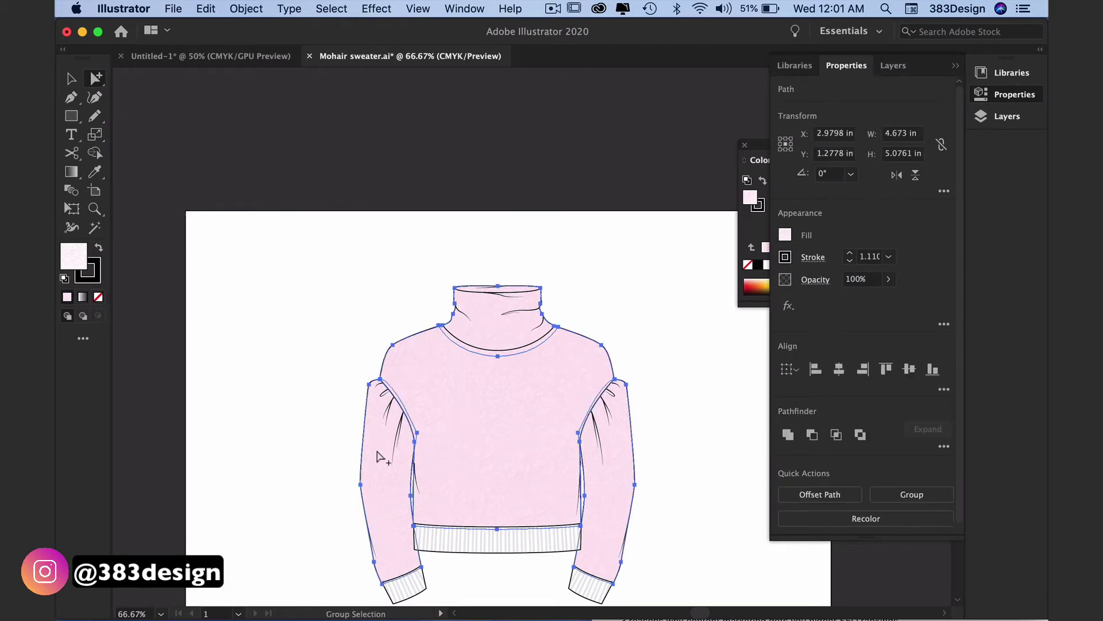
{"action": "left_click", "coordinate": [99, 277]}
{"action": "left_click", "coordinate": [98, 296]}
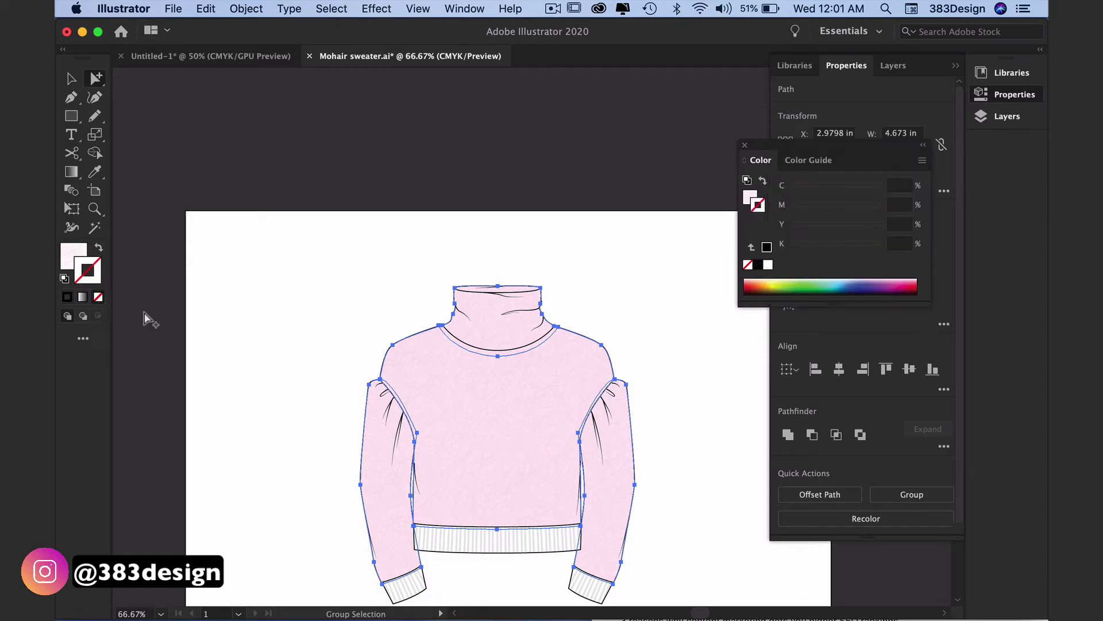
{"action": "left_click_drag", "start_coordinate": [562, 286], "coordinate": [372, 256]}
{"action": "left_click", "coordinate": [440, 264]}
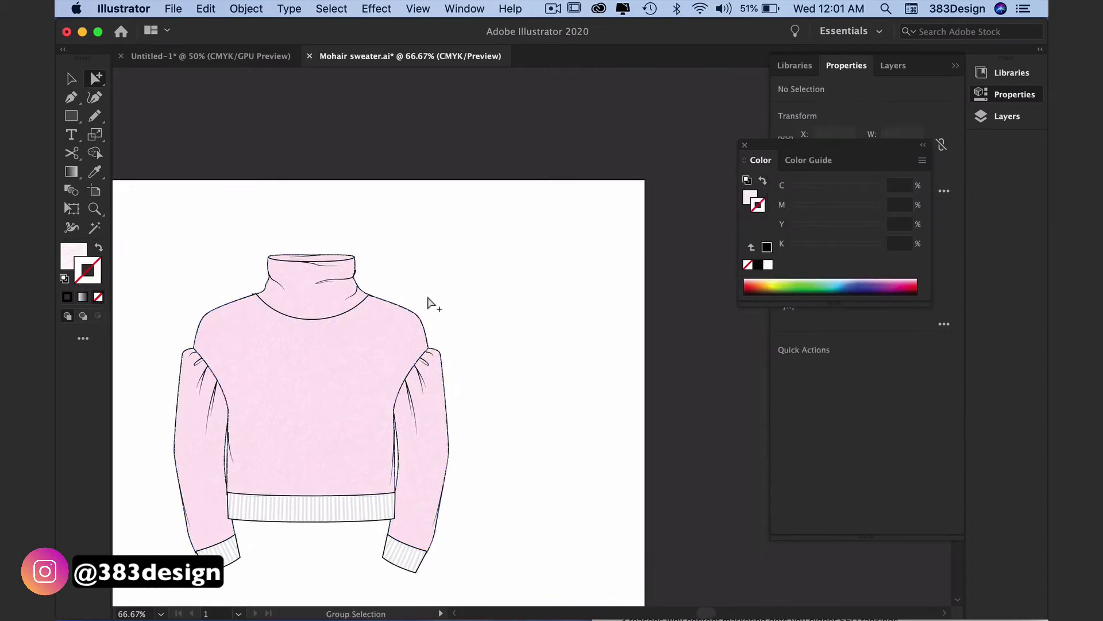
Roughen the sweater's collar, body and both sleeves with an absolute size of 0.07 in, detail 10/in and smooth points
{"action": "left_click_drag", "start_coordinate": [428, 297], "coordinate": [409, 321]}
{"action": "left_click_drag", "start_coordinate": [489, 435], "coordinate": [428, 407]}
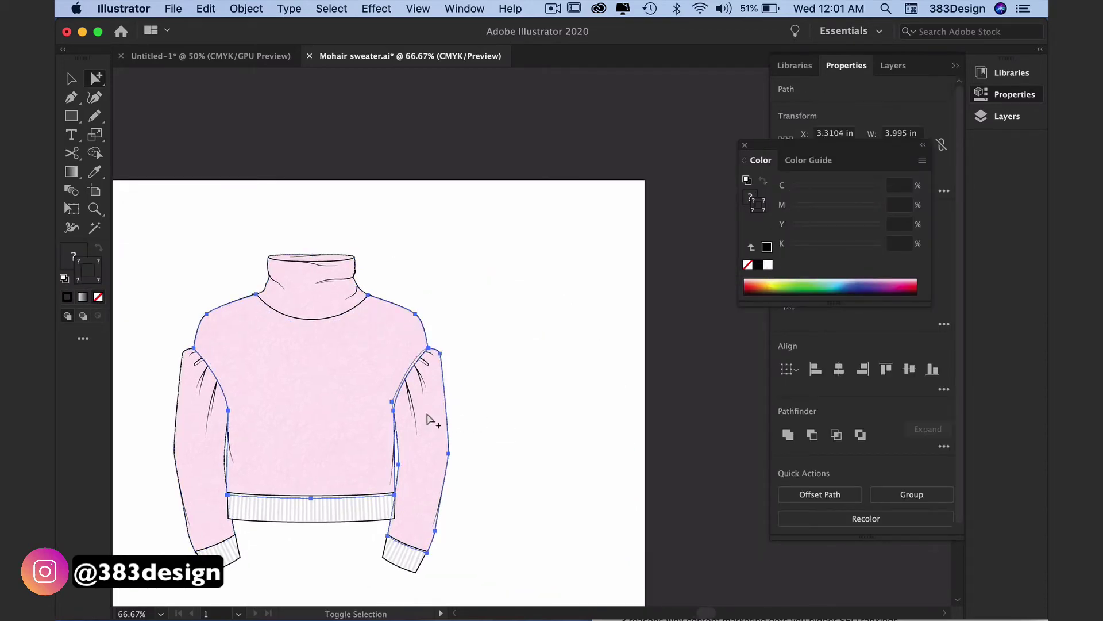
{"action": "left_click_drag", "start_coordinate": [146, 435], "coordinate": [180, 455]}
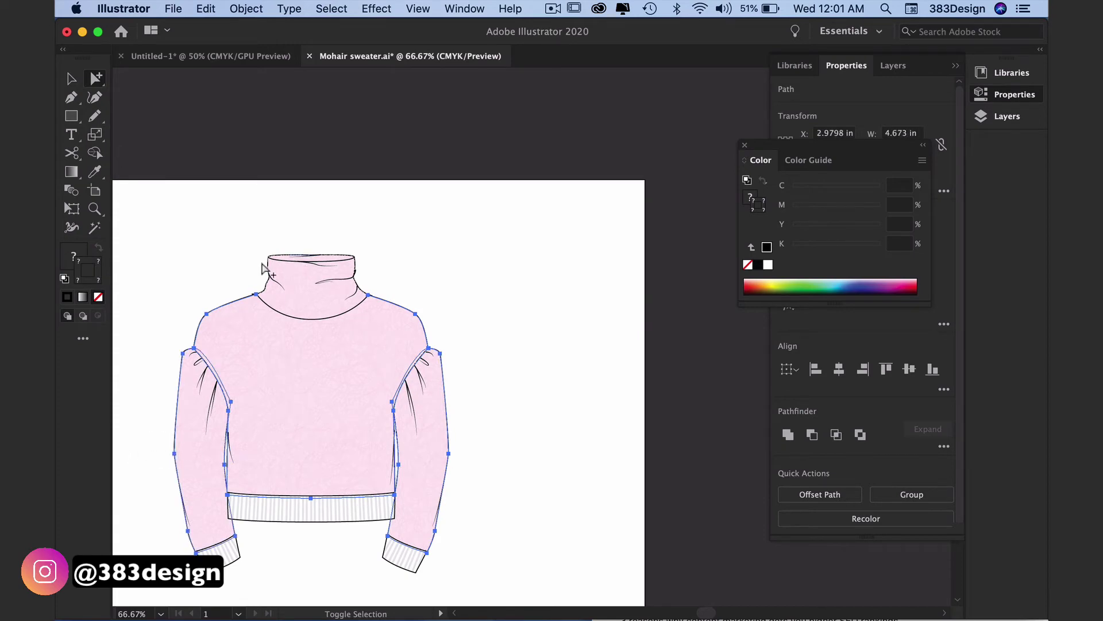
{"action": "left_click_drag", "start_coordinate": [270, 271], "coordinate": [272, 270]}
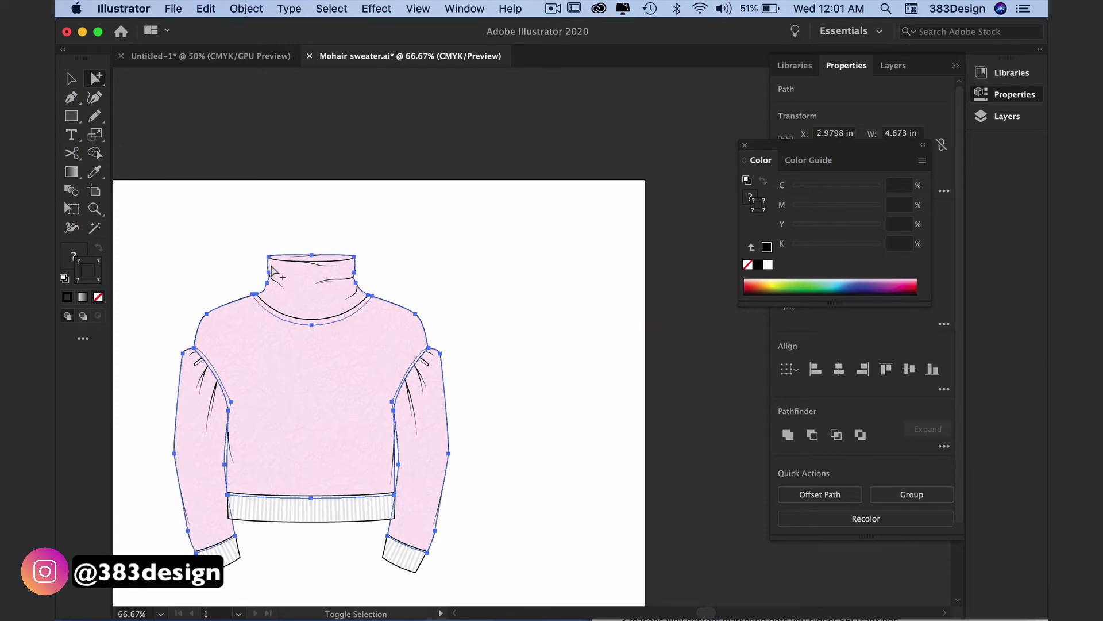
{"action": "left_click", "coordinate": [376, 8]}
{"action": "mouse_move", "coordinate": [417, 152]}
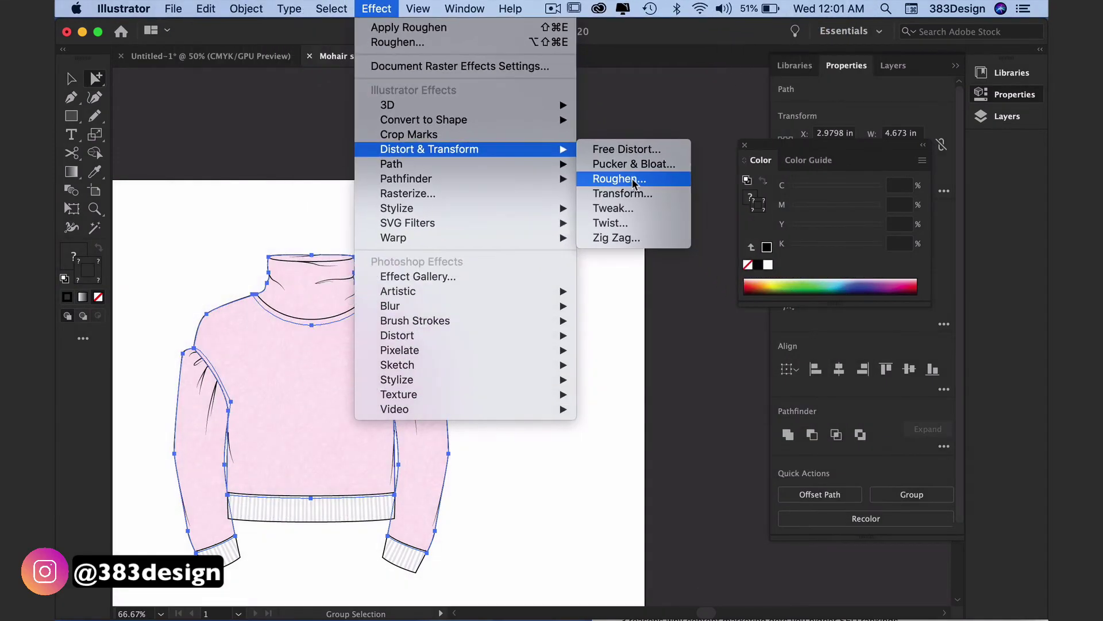
{"action": "left_click", "coordinate": [743, 362]}
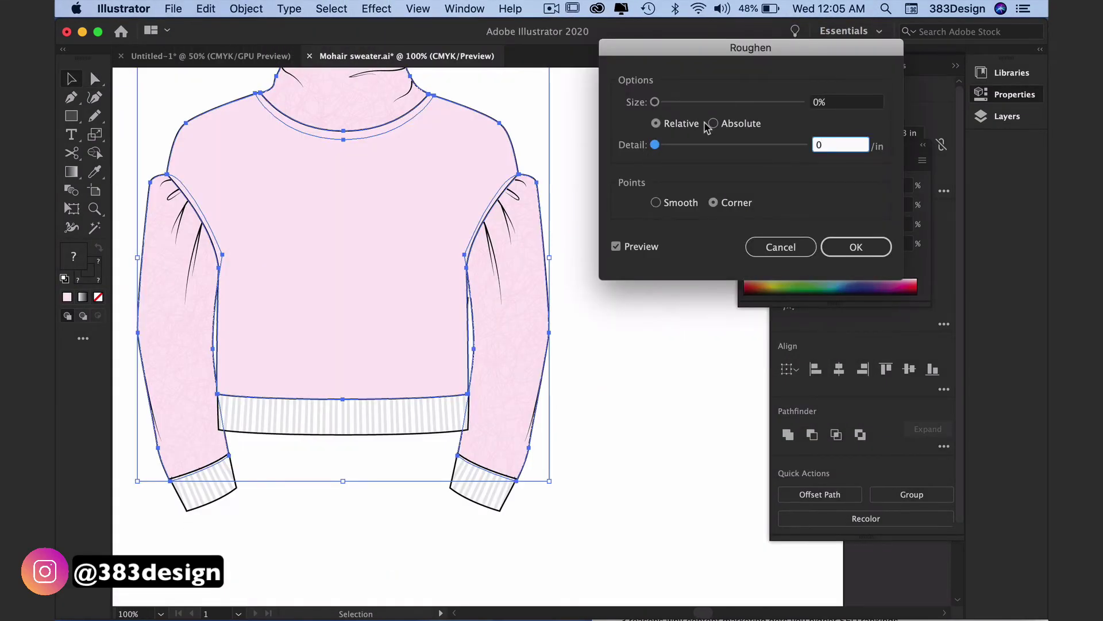
{"action": "left_click", "coordinate": [713, 123]}
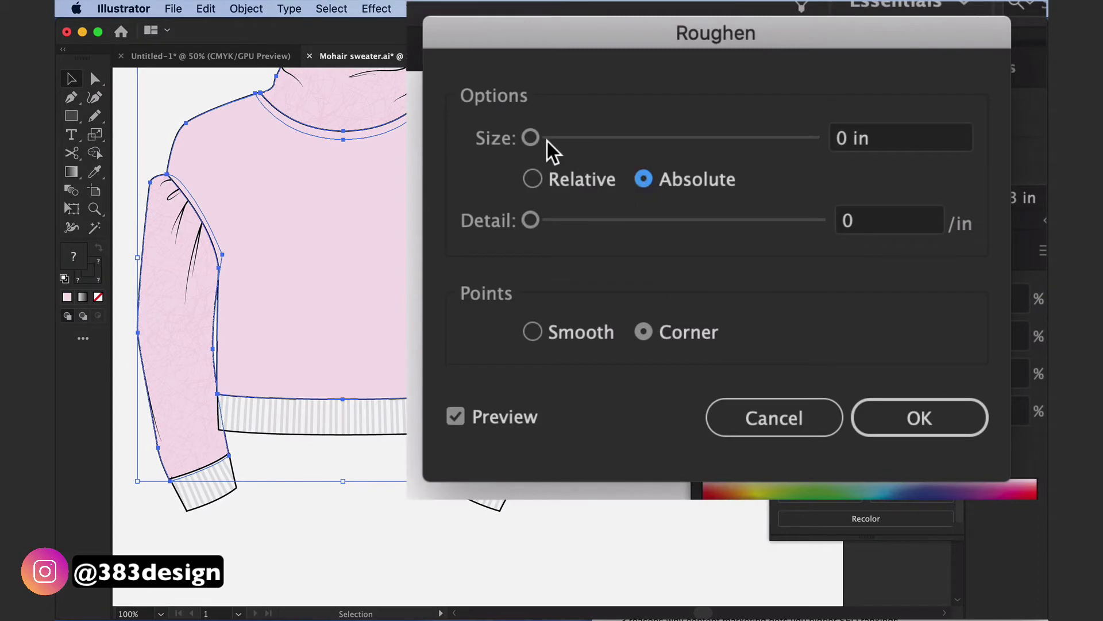
{"action": "left_click_drag", "start_coordinate": [524, 144], "coordinate": [529, 143]}
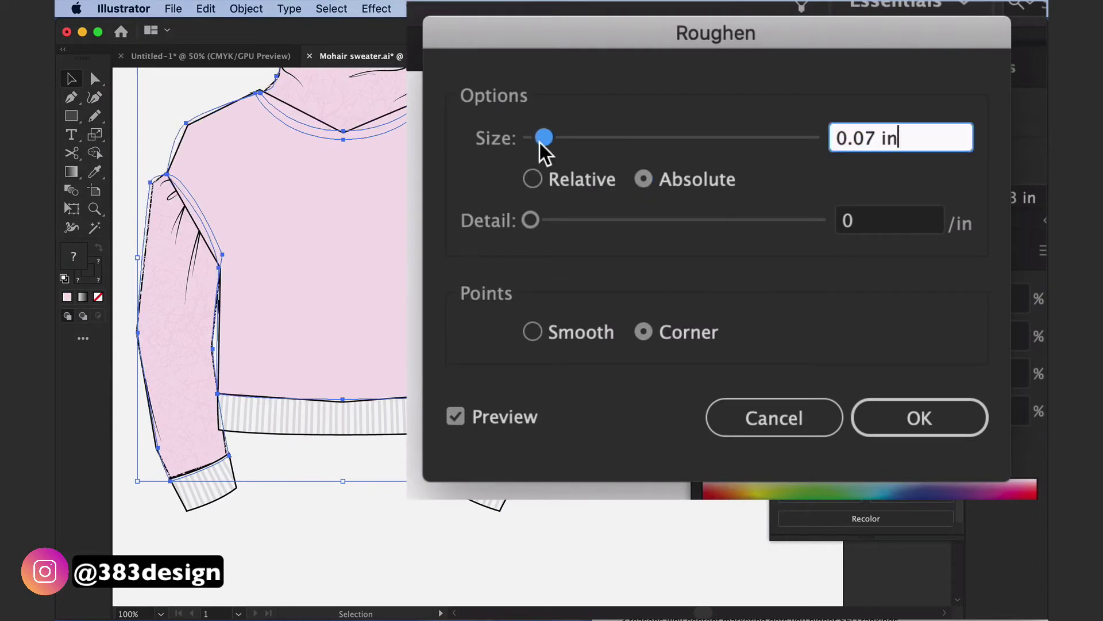
{"action": "left_click_drag", "start_coordinate": [533, 216], "coordinate": [564, 223]}
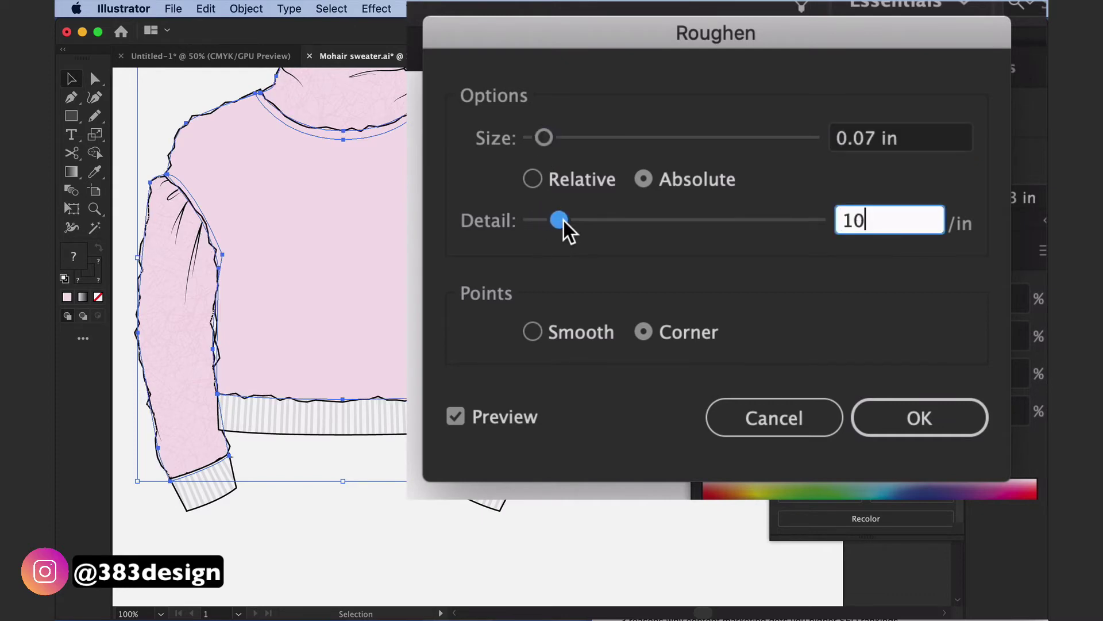
{"action": "left_click", "coordinate": [533, 332]}
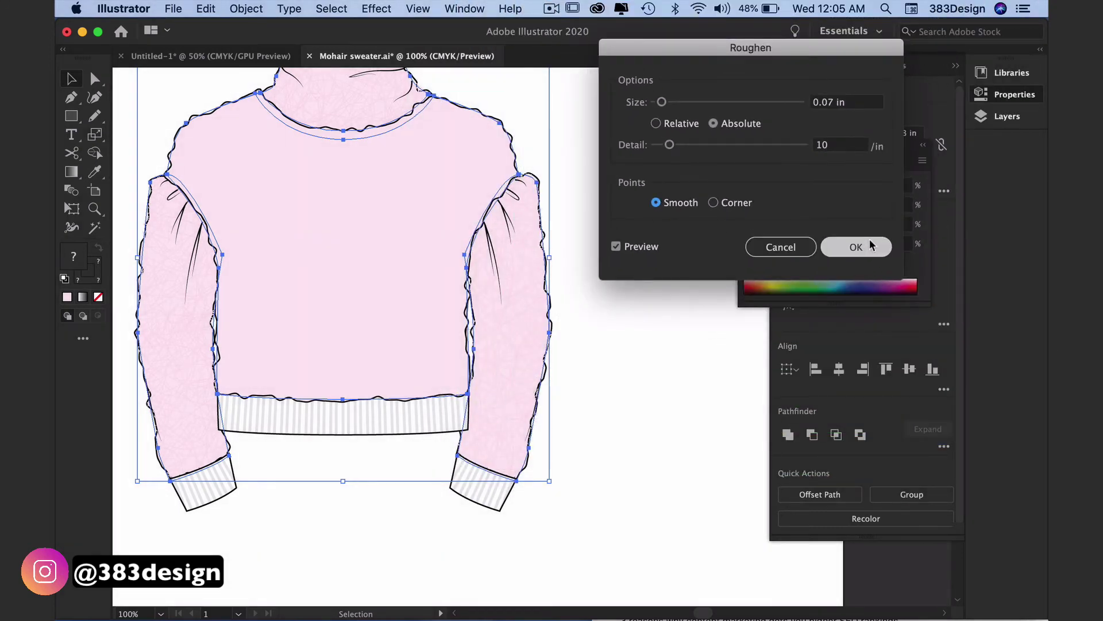
{"action": "left_click", "coordinate": [870, 245]}
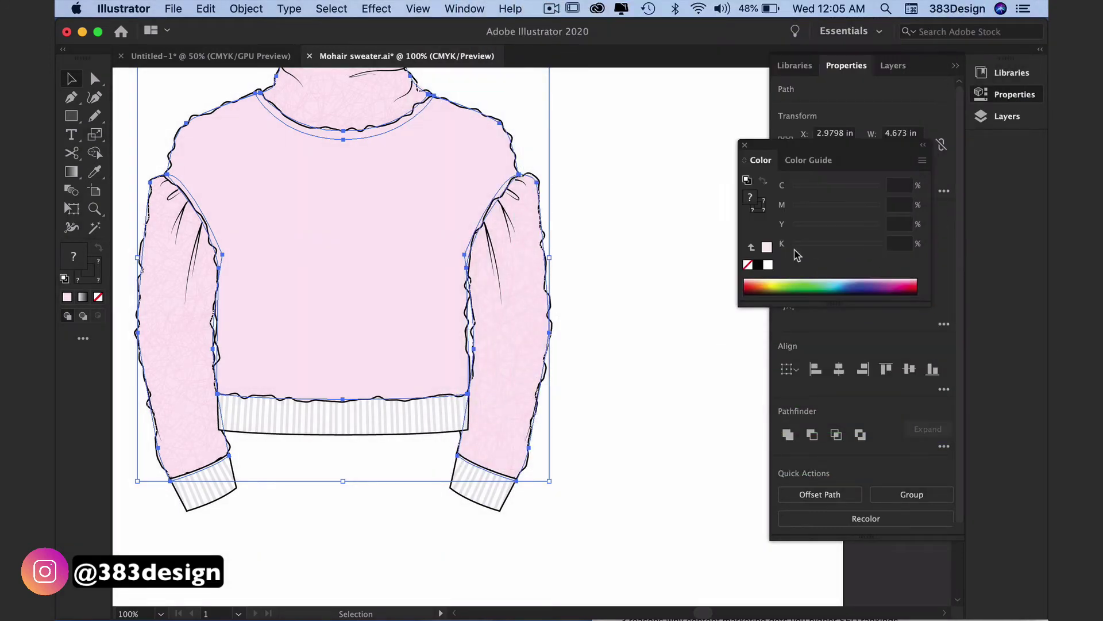
Examine the roughened outlines of the sweater around the hem, cuffs, sleeves and collar
{"action": "left_click", "coordinate": [639, 156]}
{"action": "left_click_drag", "start_coordinate": [502, 158], "coordinate": [609, 301]}
{"action": "left_click", "coordinate": [610, 304]}
{"action": "scroll", "coordinate": [581, 316], "scroll_direction": "down", "scroll_amount": 5}
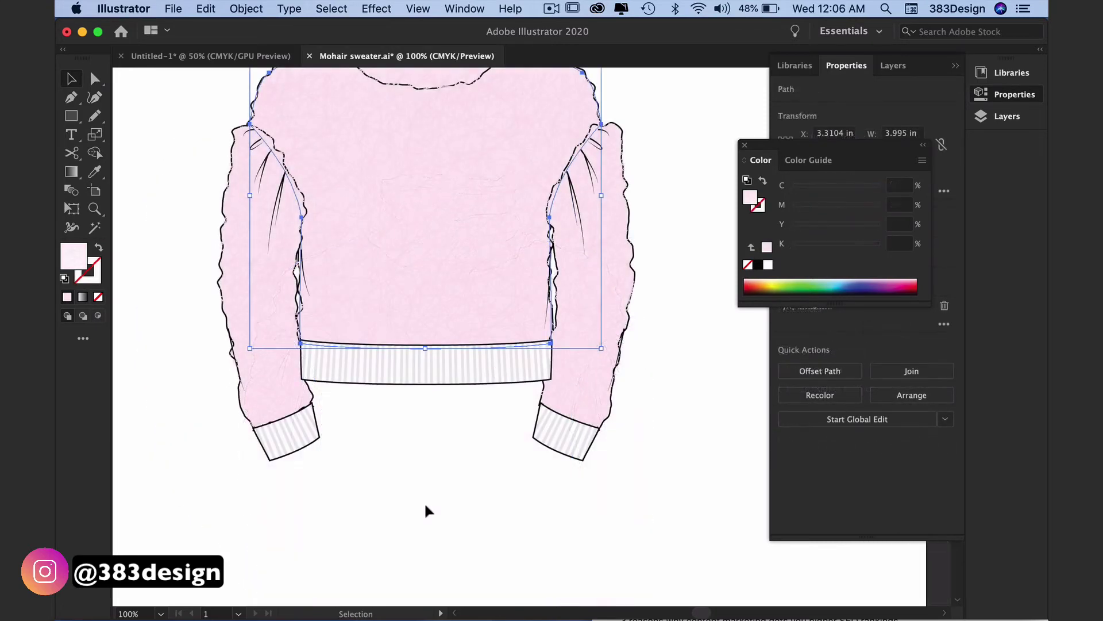
{"action": "left_click", "coordinate": [414, 527]}
{"action": "left_click", "coordinate": [293, 441]}
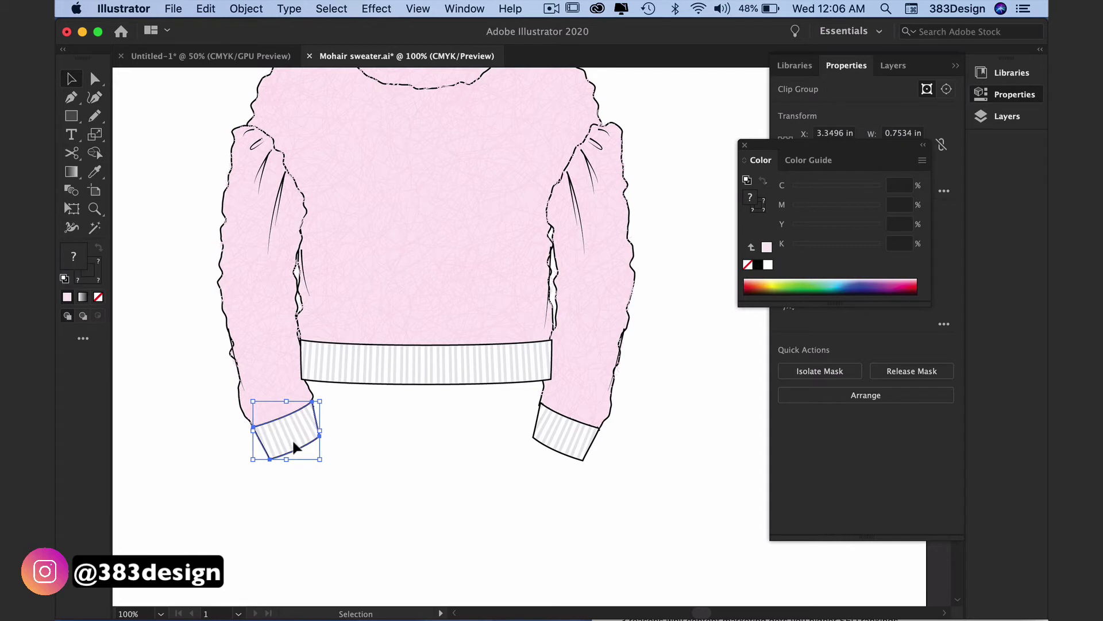
{"action": "left_click", "coordinate": [458, 429]}
{"action": "scroll", "coordinate": [445, 581], "scroll_direction": "up", "scroll_amount": 5}
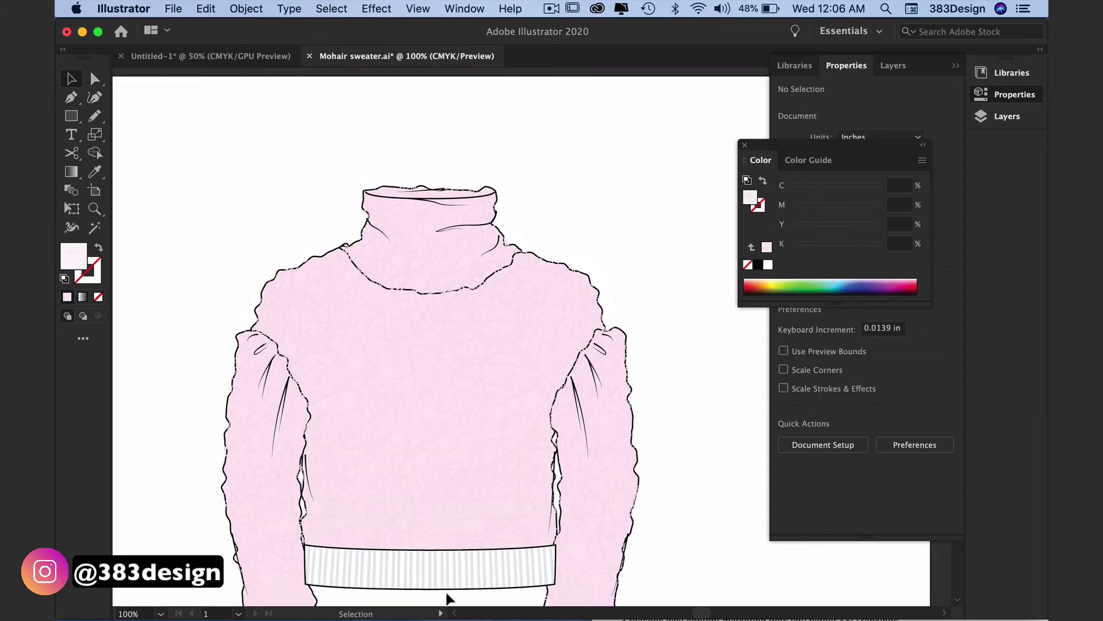
{"action": "left_click", "coordinate": [445, 514], "text": "super"}
{"action": "left_click_drag", "start_coordinate": [468, 379], "coordinate": [357, 600]}
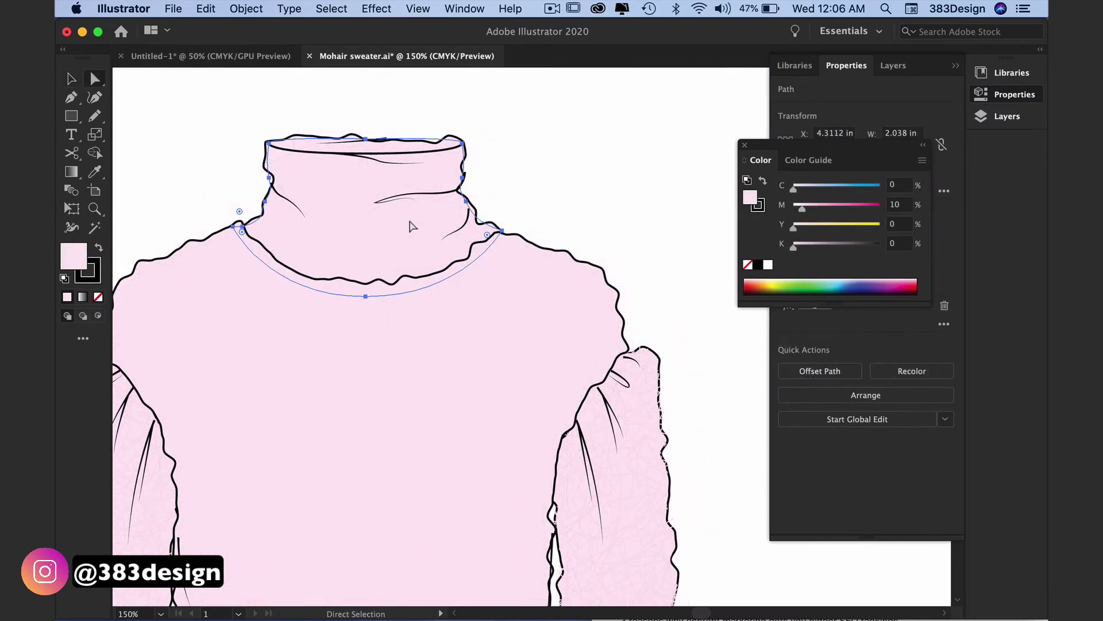
{"action": "left_click", "coordinate": [565, 179]}
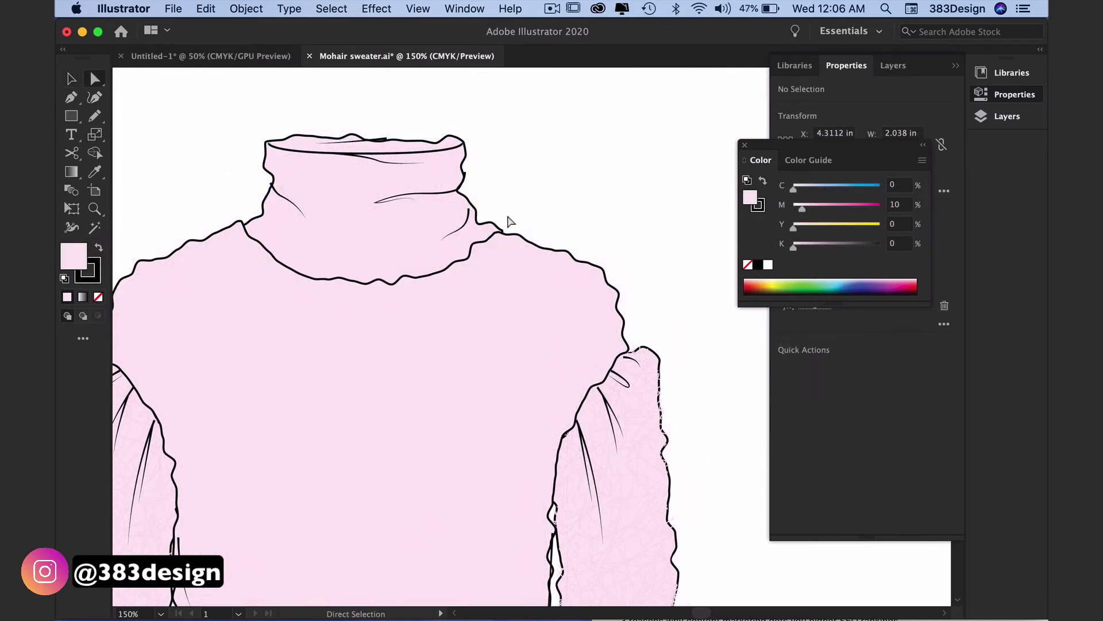
Expand the appearance of the sweater body's roughened outline and delete the wavy anchor points along its neckline
{"action": "left_click", "coordinate": [365, 283]}
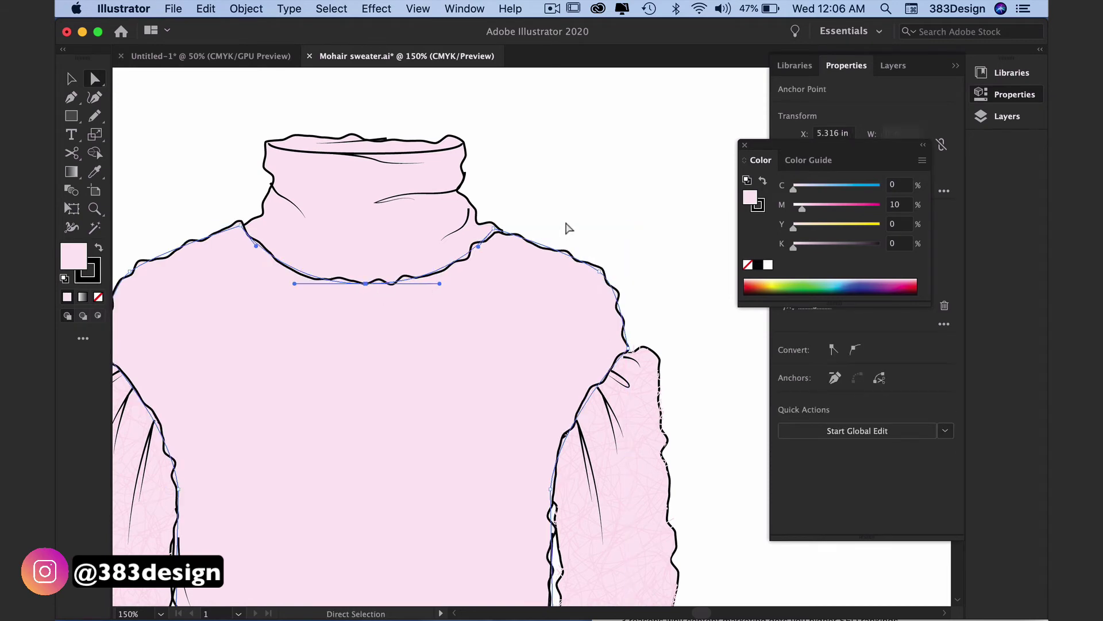
{"action": "scroll", "coordinate": [568, 228], "scroll_direction": "left", "scroll_amount": 5}
{"action": "left_click", "coordinate": [246, 8]}
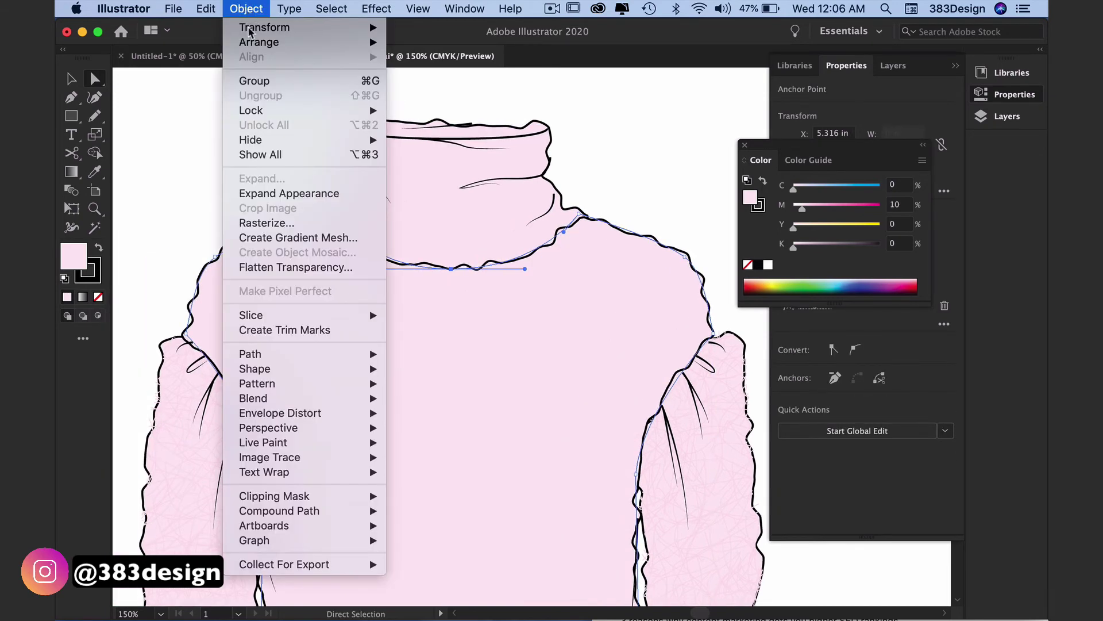
{"action": "left_click", "coordinate": [277, 196]}
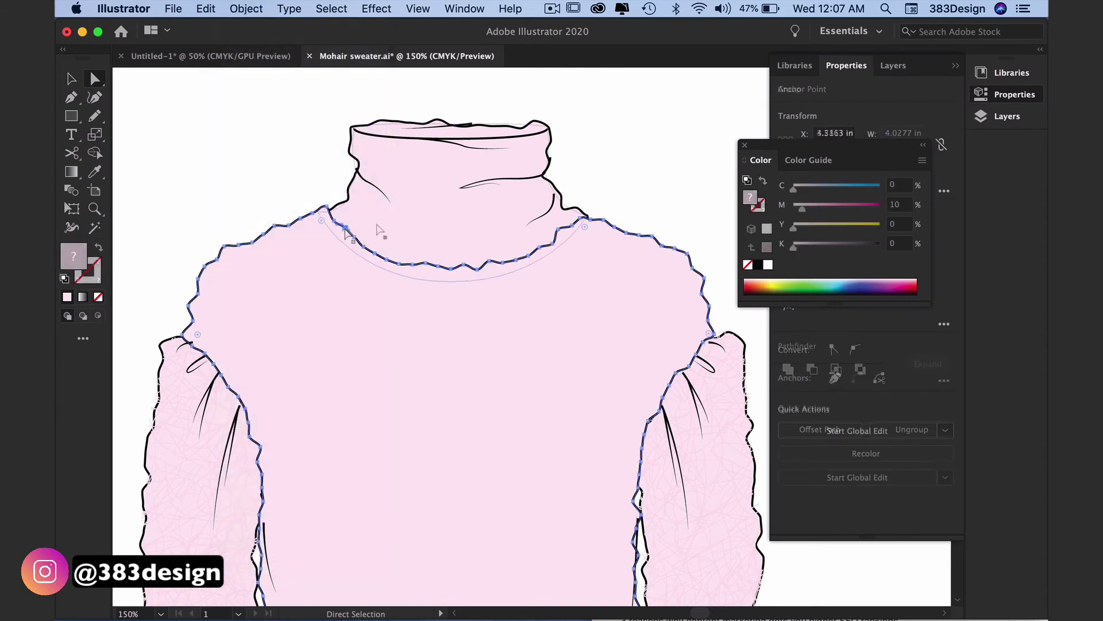
{"action": "left_click", "coordinate": [333, 220]}
{"action": "left_click", "coordinate": [380, 257]}
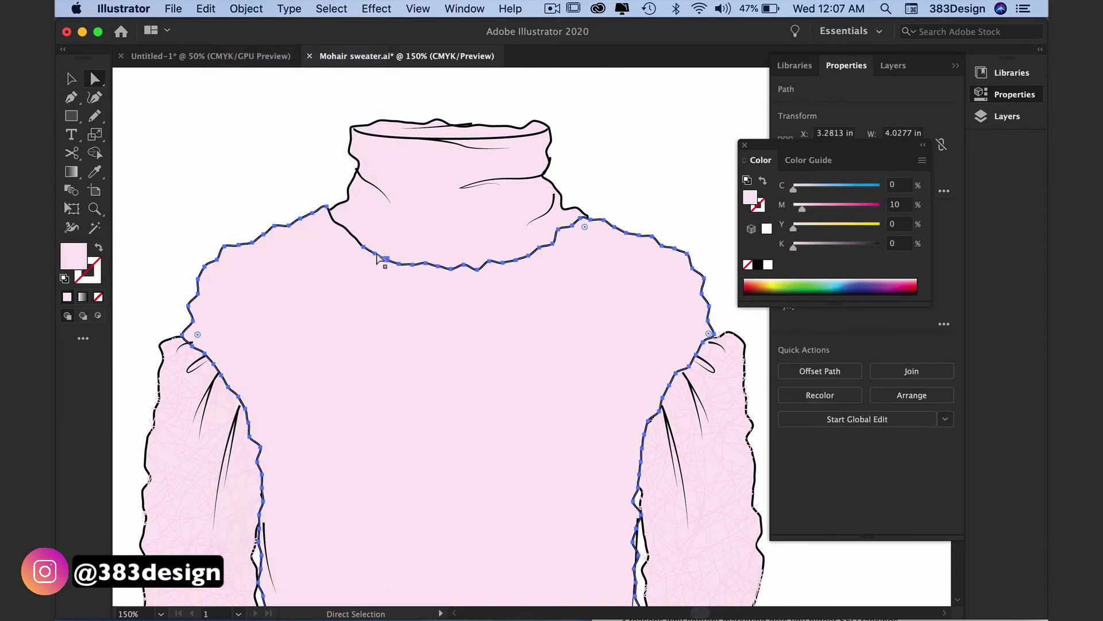
{"action": "left_click_drag", "start_coordinate": [524, 290], "coordinate": [512, 290]}
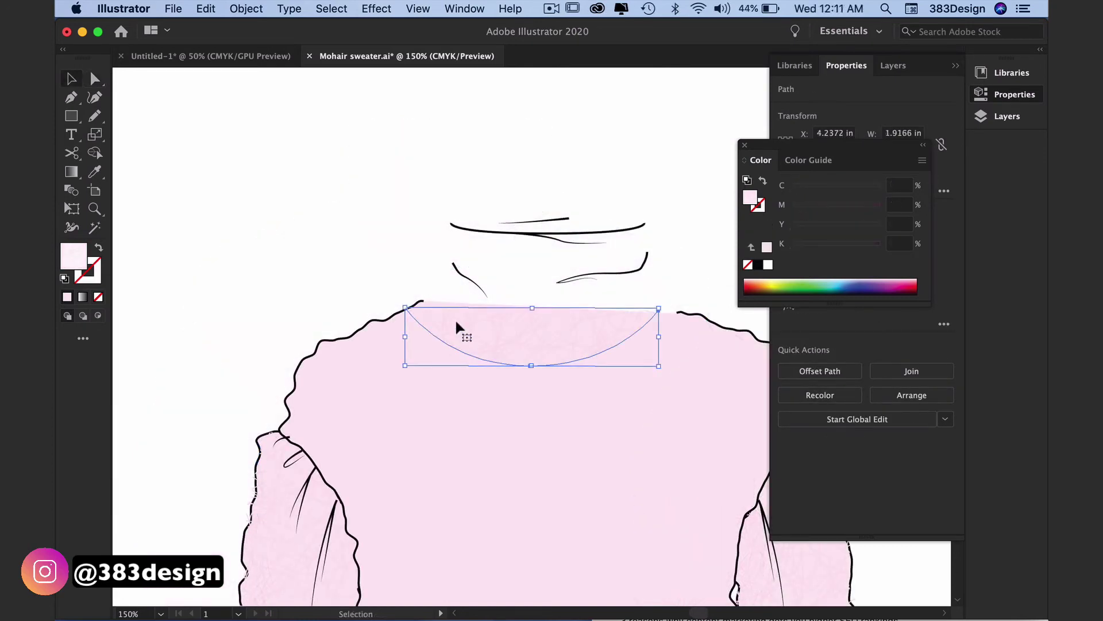
Join the smooth neckline curve to the body outline at both shoulders, cutting off the overhanging end with the Scissors tool
{"action": "left_click_drag", "start_coordinate": [455, 323], "coordinate": [511, 323]}
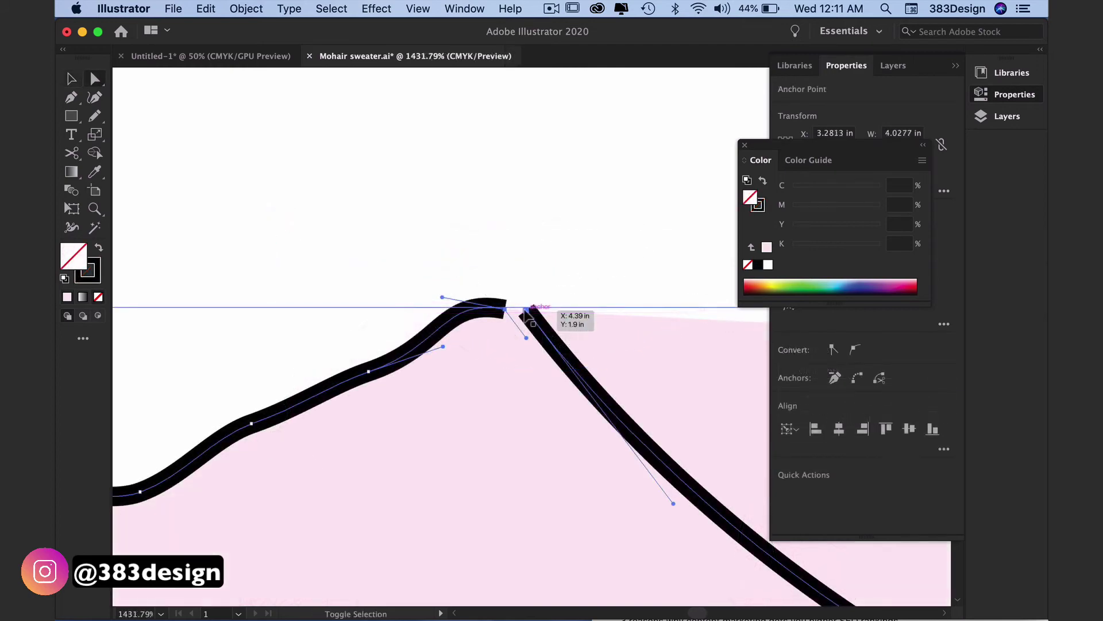
{"action": "scroll", "coordinate": [524, 316], "scroll_direction": "down", "scroll_amount": 10}
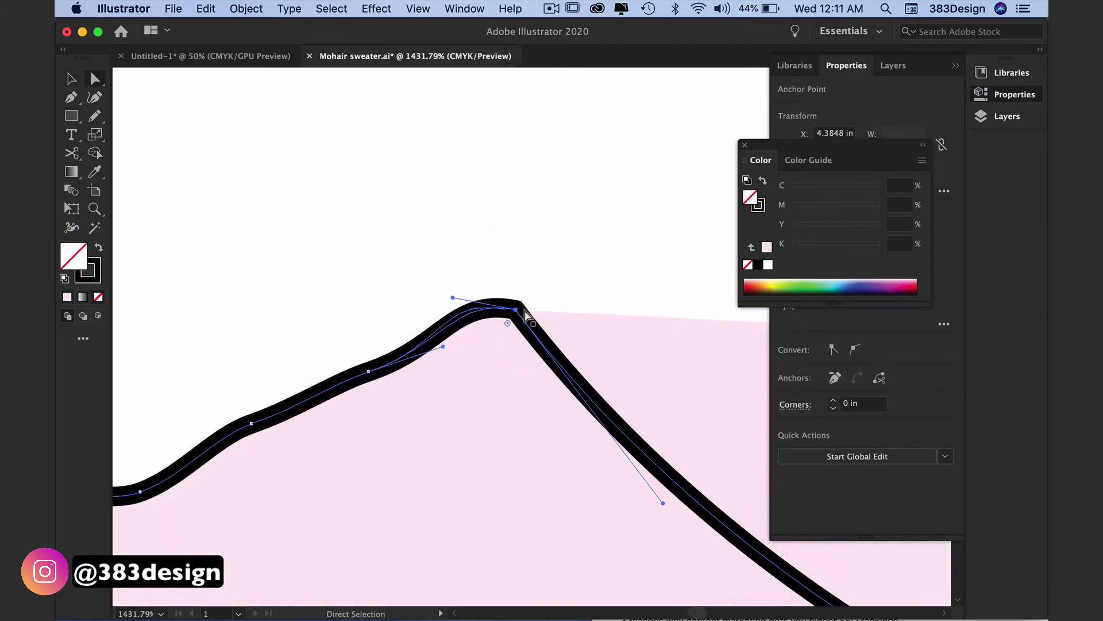
{"action": "left_click_drag", "start_coordinate": [188, 410], "coordinate": [153, 413]}
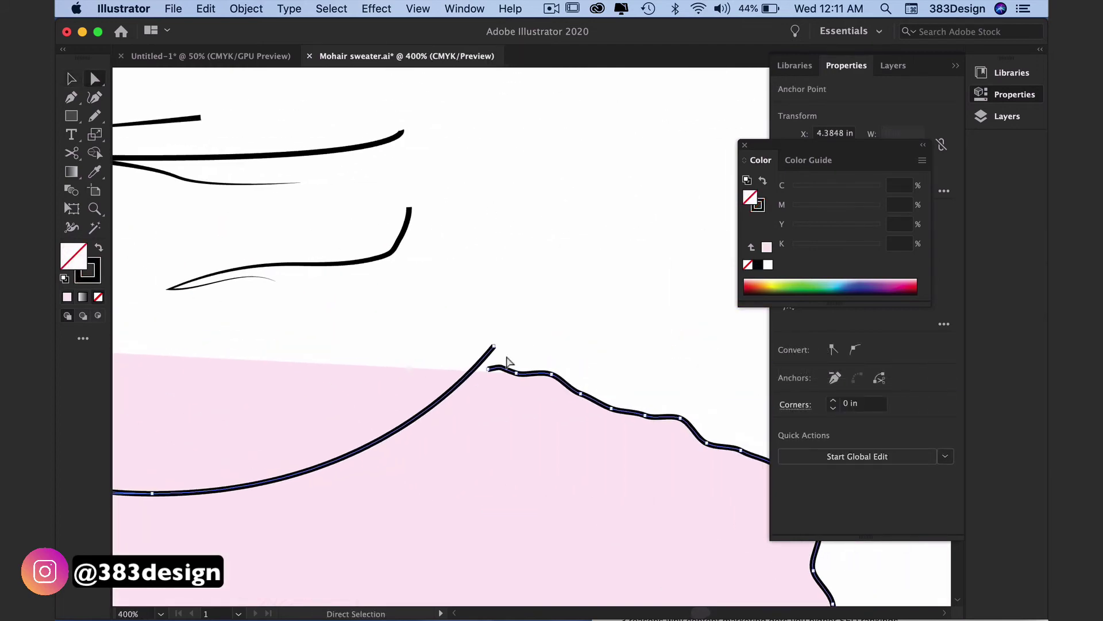
{"action": "left_click", "coordinate": [480, 369]}
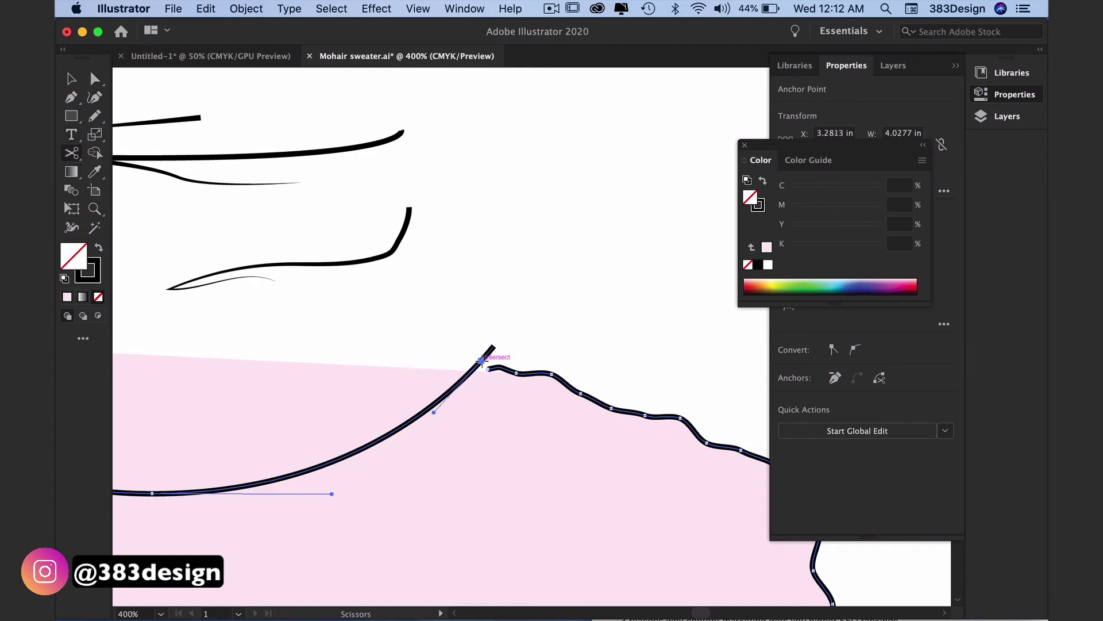
{"action": "left_click", "coordinate": [481, 361]}
{"action": "key", "text": "Delete"}
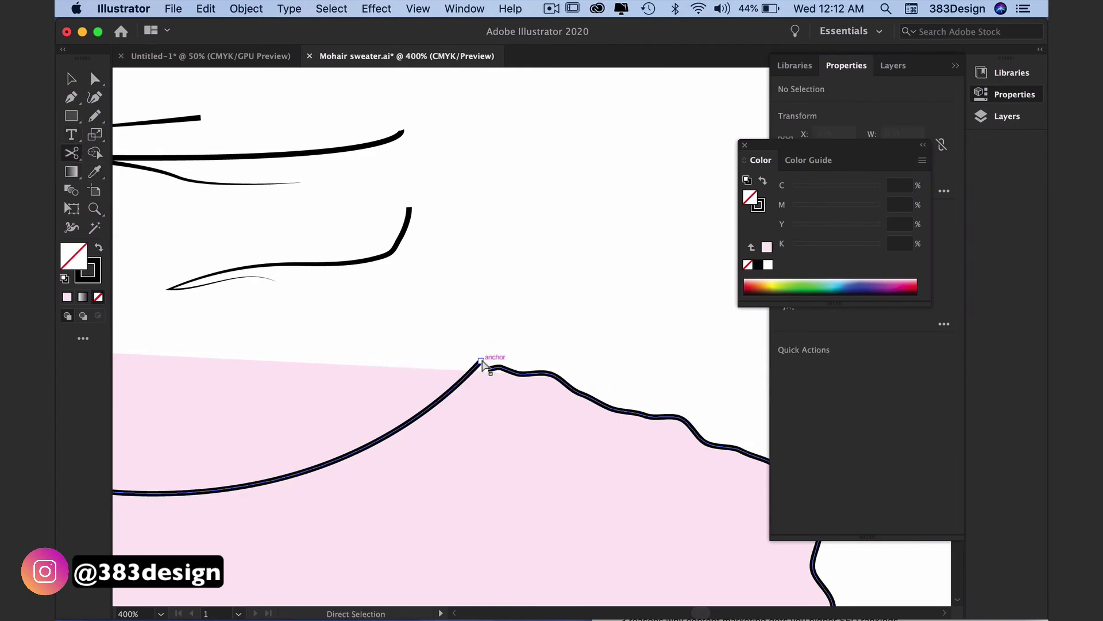
{"action": "left_click", "coordinate": [482, 364]}
{"action": "key", "text": "super+1"}
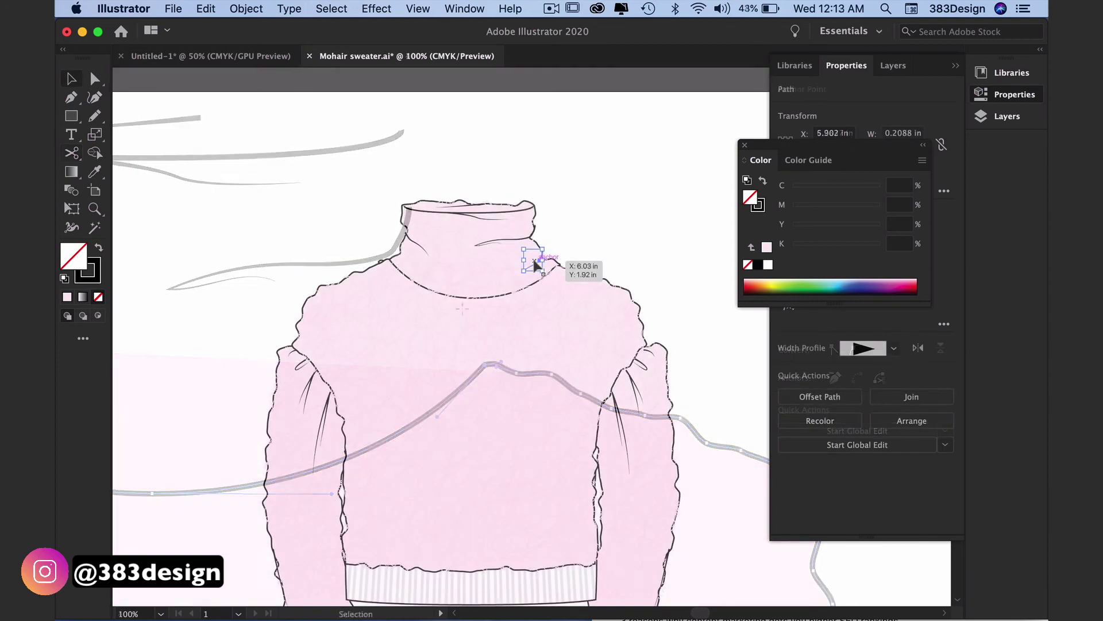
{"action": "left_click", "coordinate": [581, 200]}
Fill the ribbed hem and both cuffs with light pink, C 0, M 10, Y 0, K 0
{"action": "left_click", "coordinate": [632, 241], "text": "alt+super"}
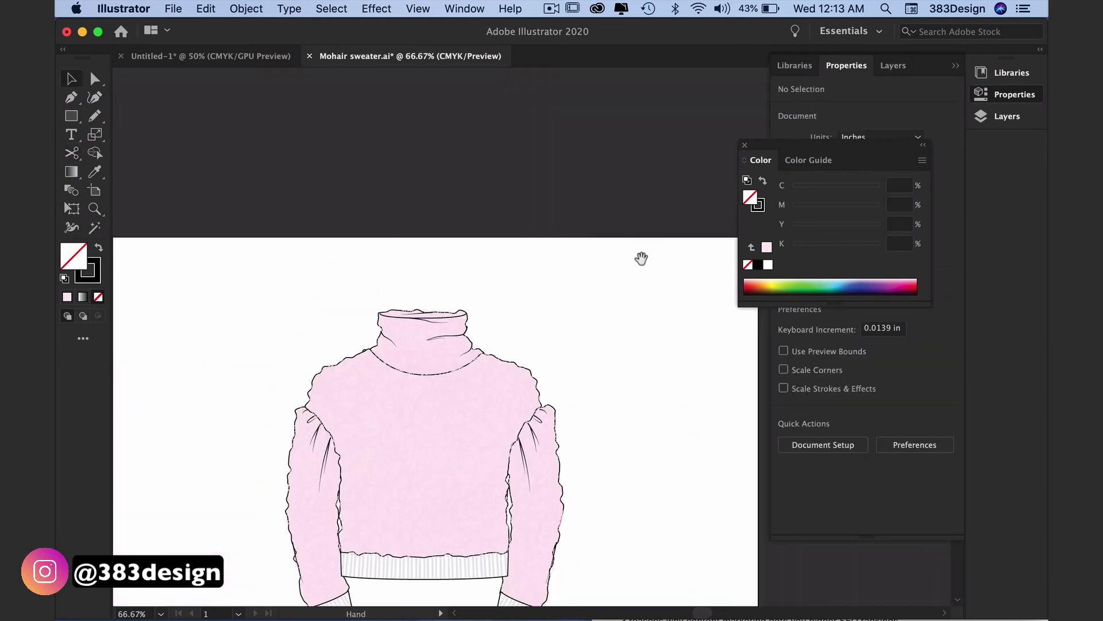
{"action": "left_click_drag", "start_coordinate": [585, 366], "coordinate": [577, 259]}
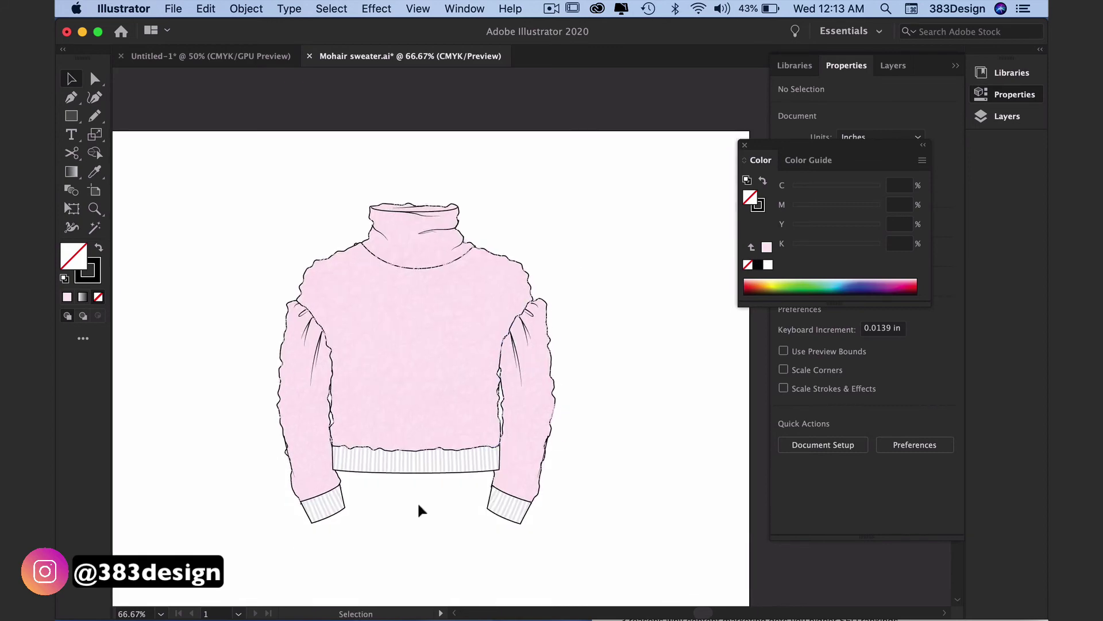
{"action": "left_click", "coordinate": [331, 519]}
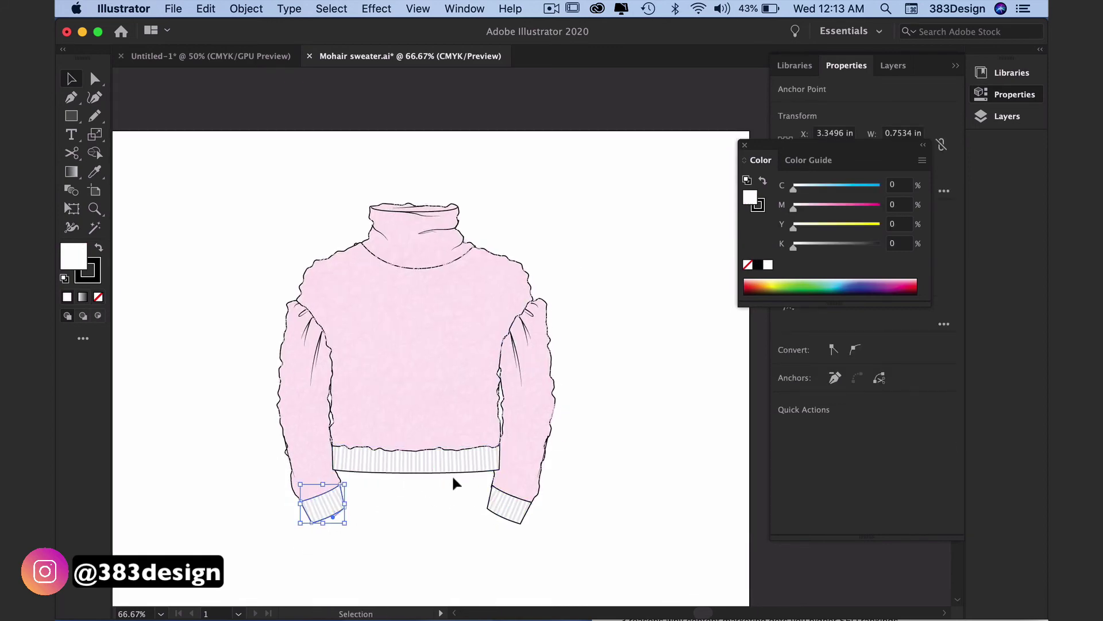
{"action": "left_click", "coordinate": [497, 517], "text": "shift"}
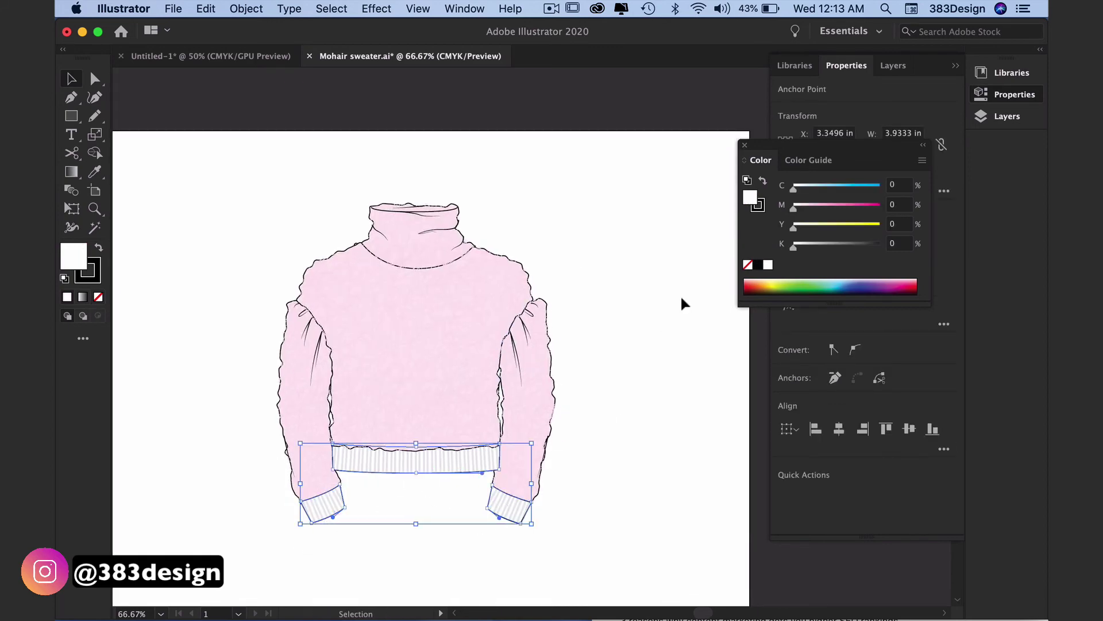
{"action": "left_click", "coordinate": [805, 205]}
{"action": "left_click", "coordinate": [597, 462]}
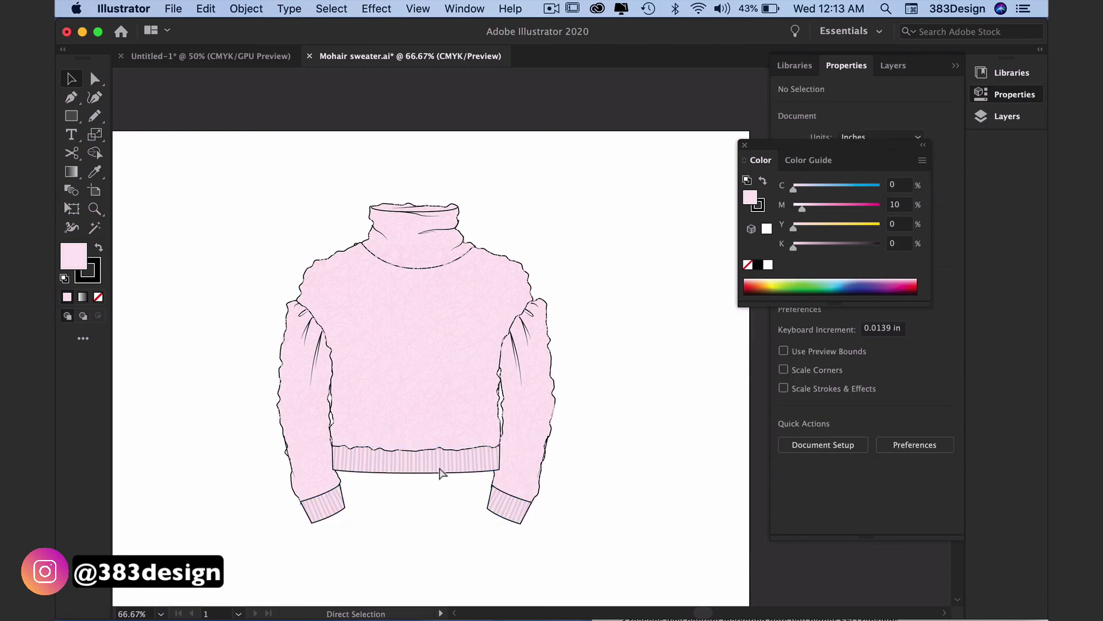
Select the ribbing lines on the hem and both cuffs together
{"action": "left_click", "coordinate": [443, 462]}
{"action": "left_click", "coordinate": [322, 504], "text": "shift"}
{"action": "left_click", "coordinate": [524, 499], "text": "shift"}
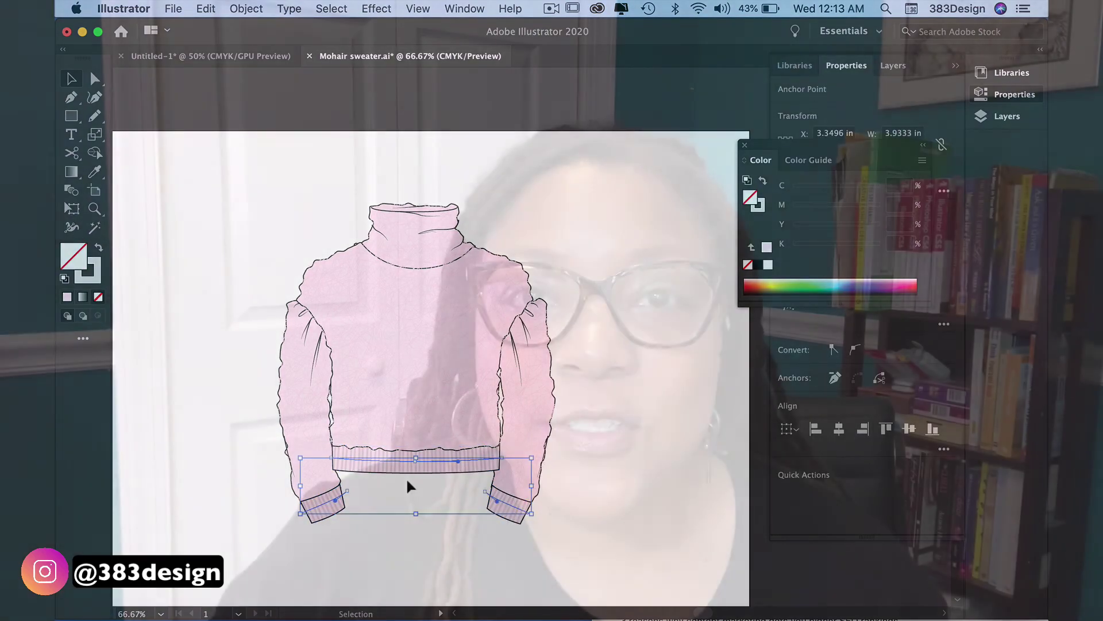